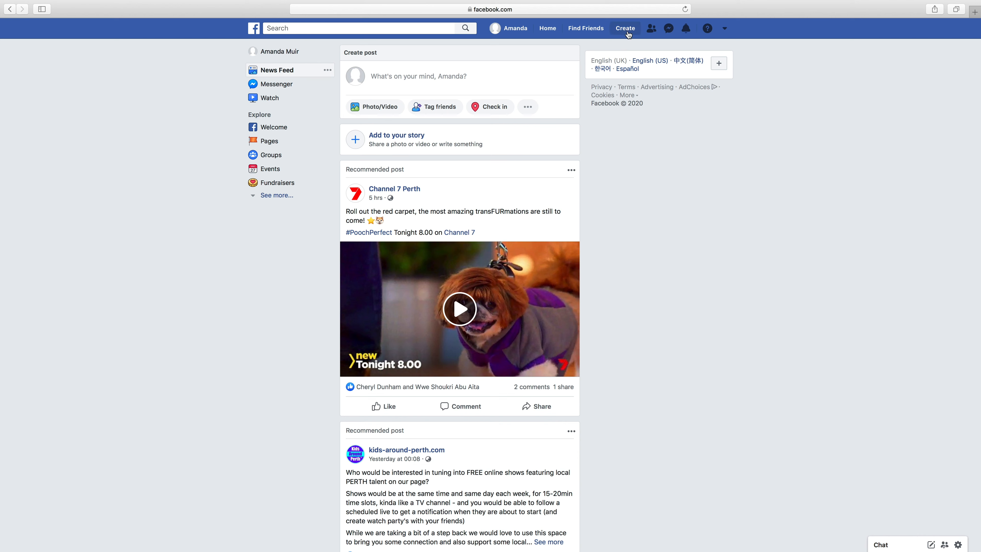
Start creating a new group from the Groups page and name it ConnectGroups Test
left_click(626, 30)
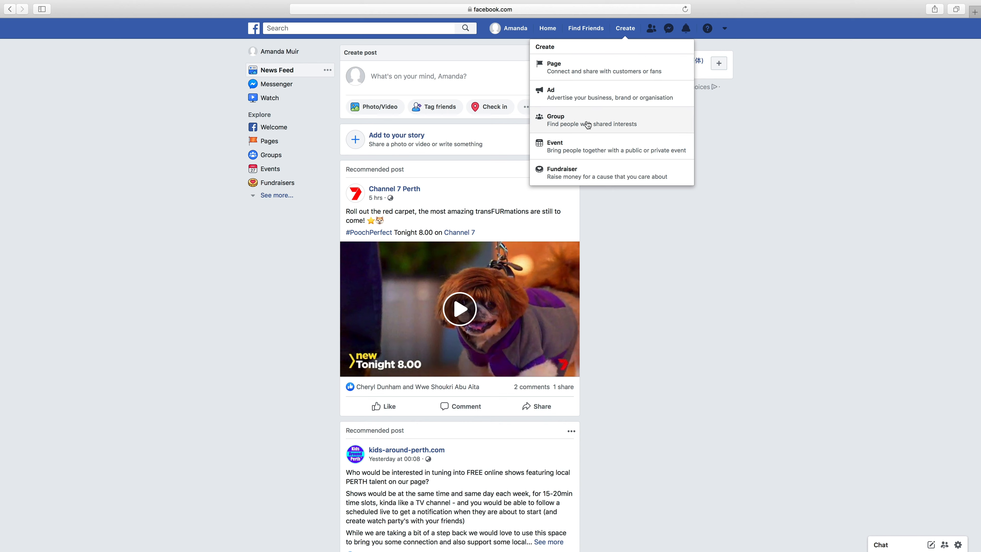
left_click(629, 31)
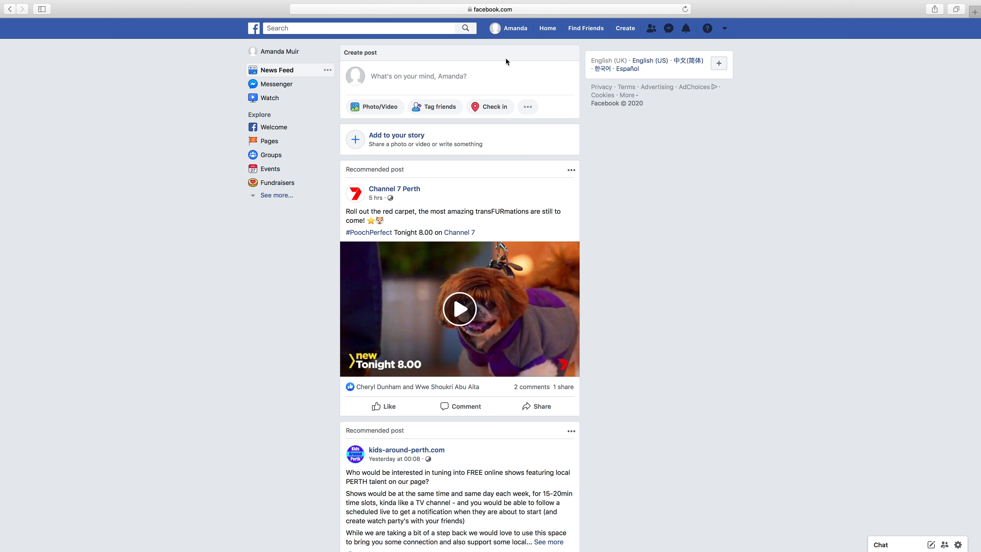
left_click(281, 162)
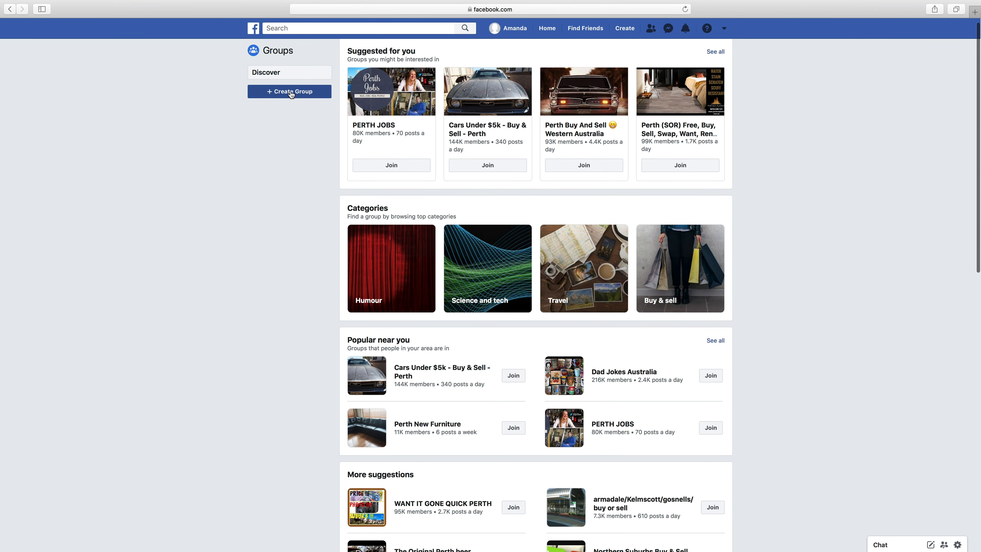
left_click(288, 95)
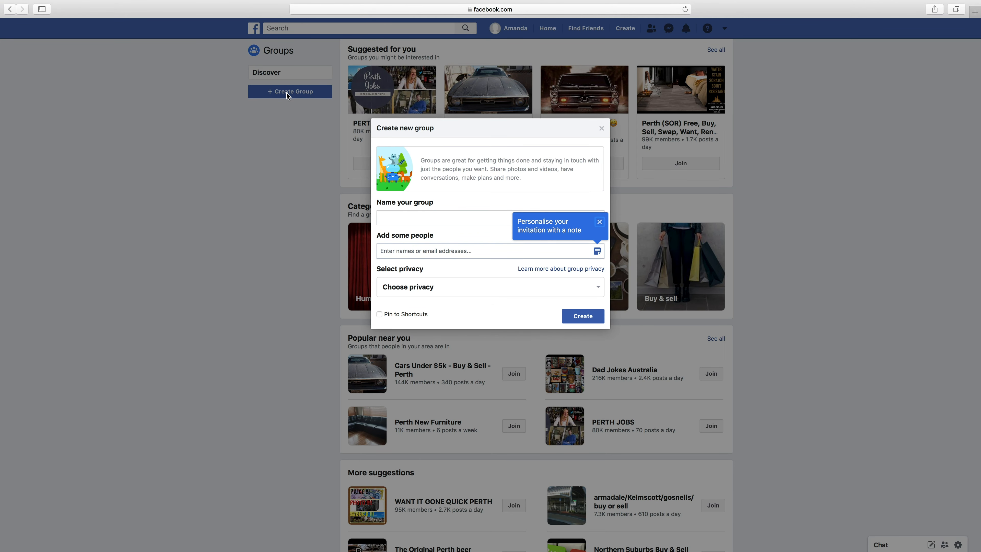
left_click(404, 219)
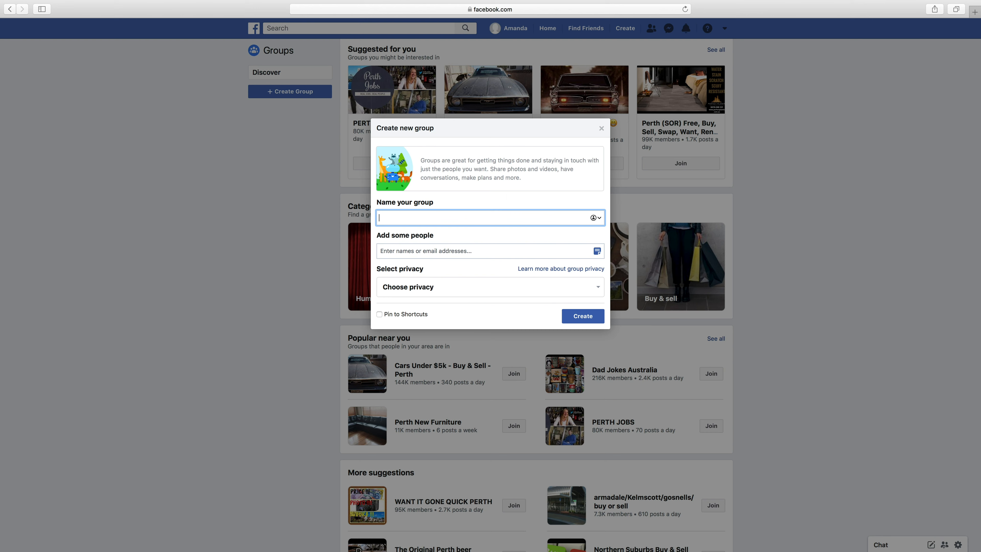
type("ConnectGroups Test")
Set the new group's privacy to Private, pin it to Shortcuts and create the group
left_click(425, 287)
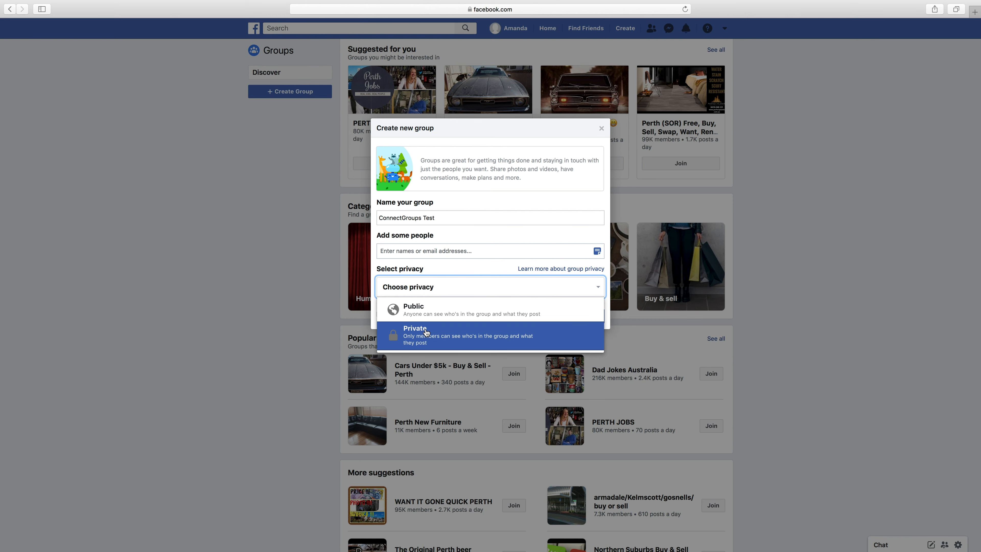
left_click(460, 344)
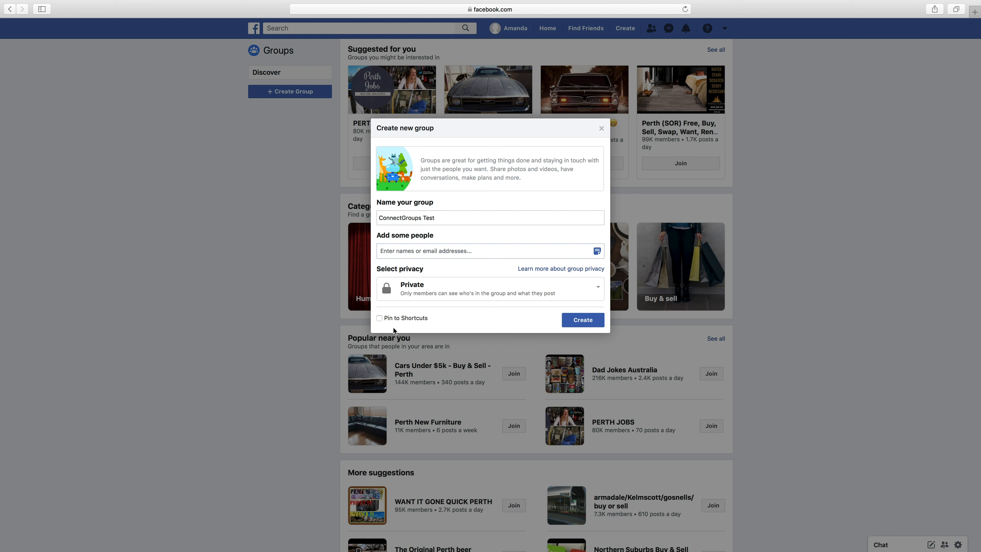
left_click(380, 319)
left_click(581, 320)
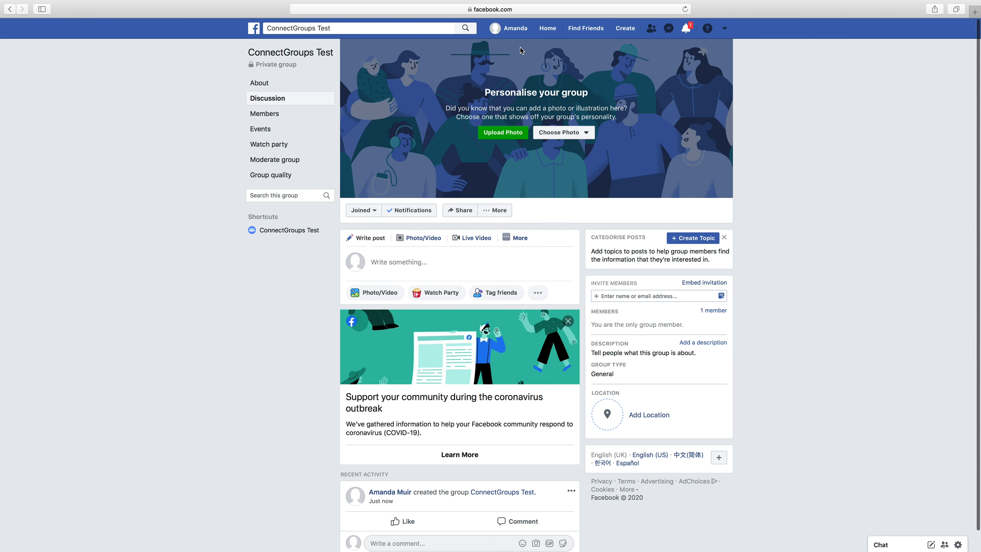
Reopen ConnectGroups Test from the news feed's shortcuts and upload the first group photo in Downloads as its cover
left_click(546, 31)
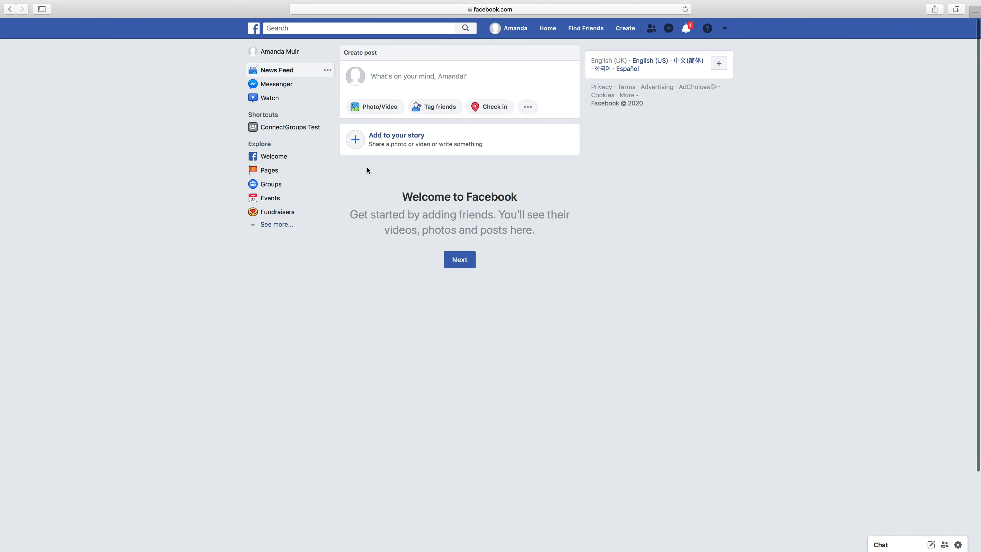
left_click(280, 130)
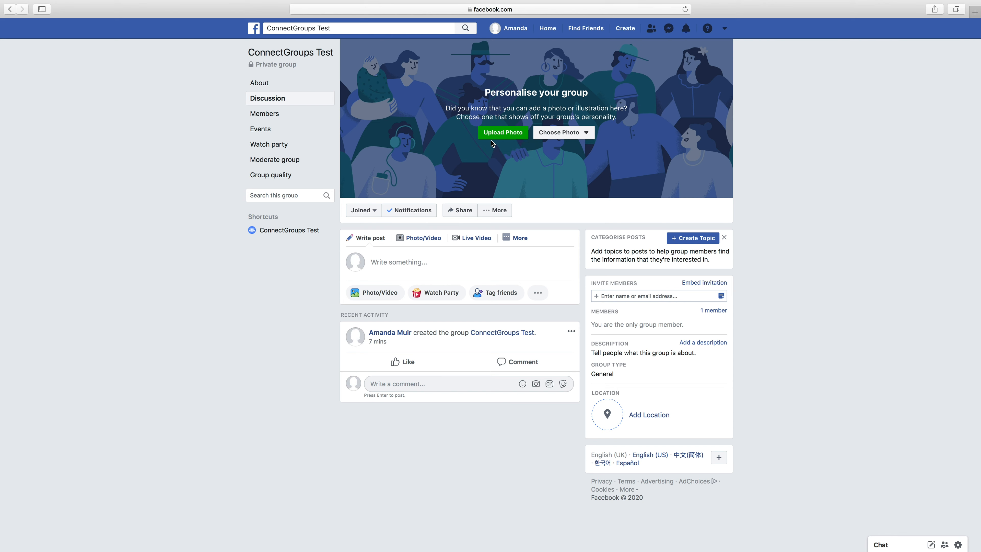
left_click(499, 135)
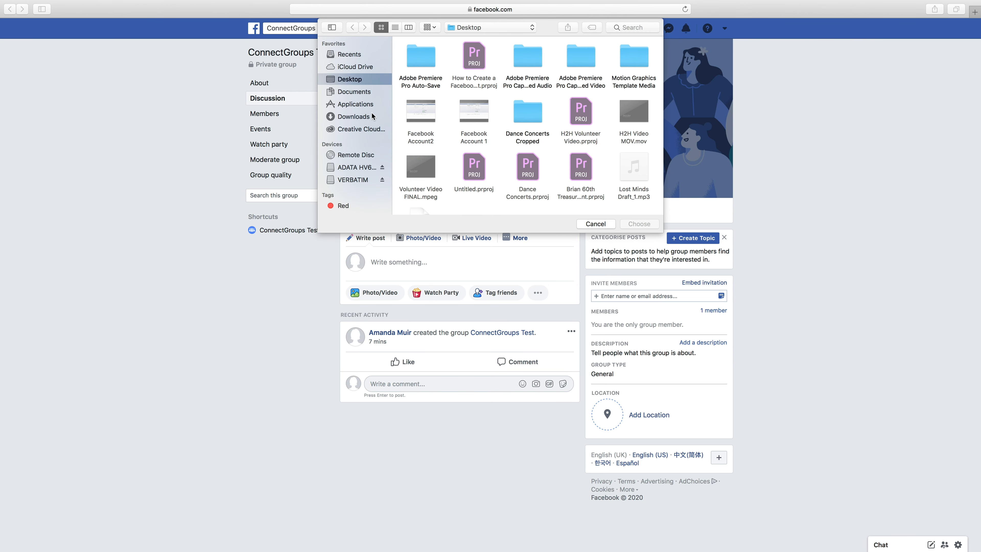
left_click(353, 117)
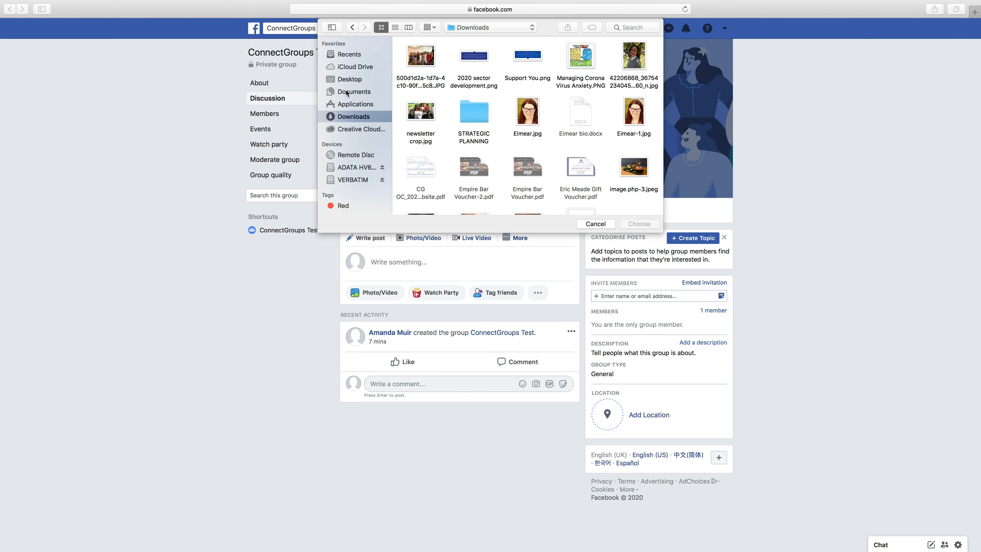
left_click(429, 65)
left_click(642, 224)
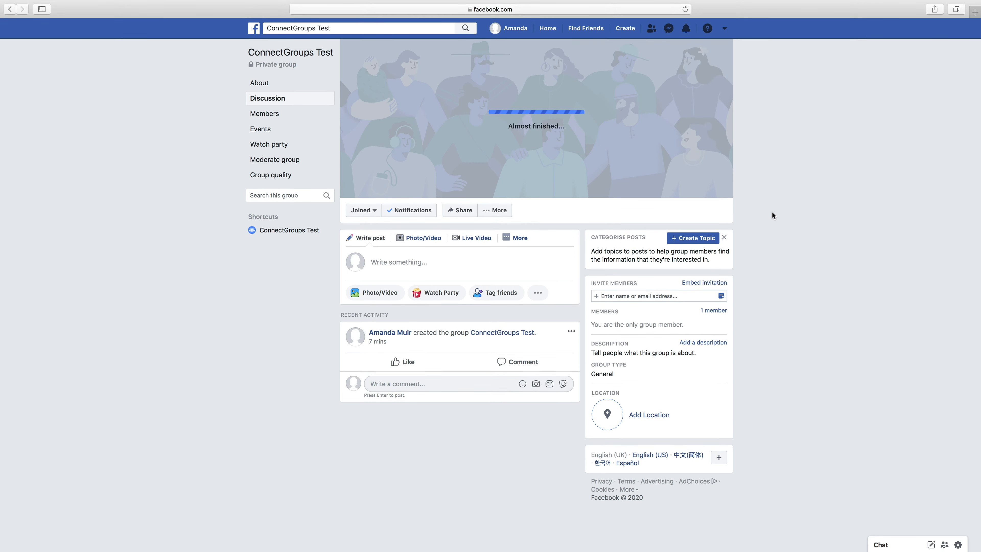
Reposition the uploaded cover photo so the whole row of people is framed, and save it
left_click_drag(606, 162, 569, 103)
scroll(788, 189, "up", 1)
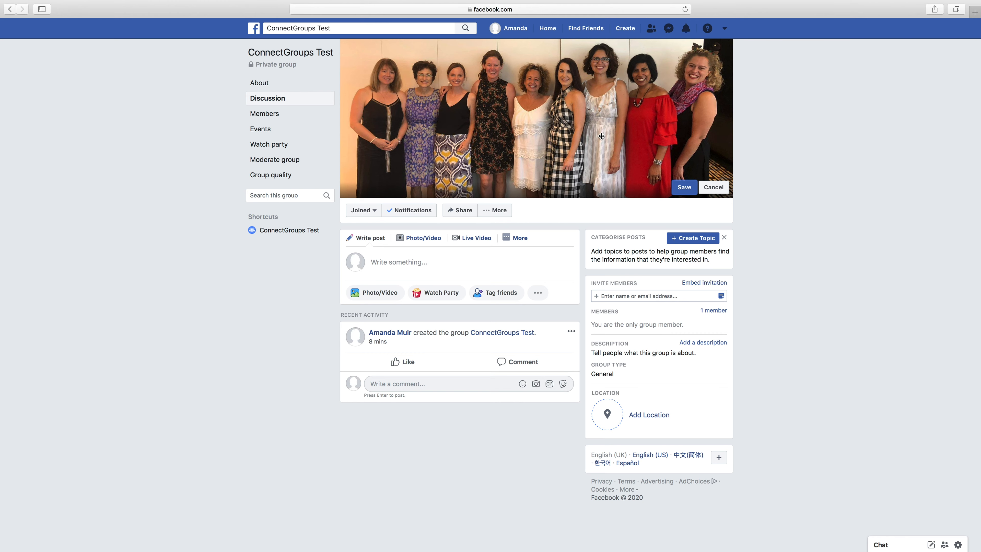
left_click(683, 186)
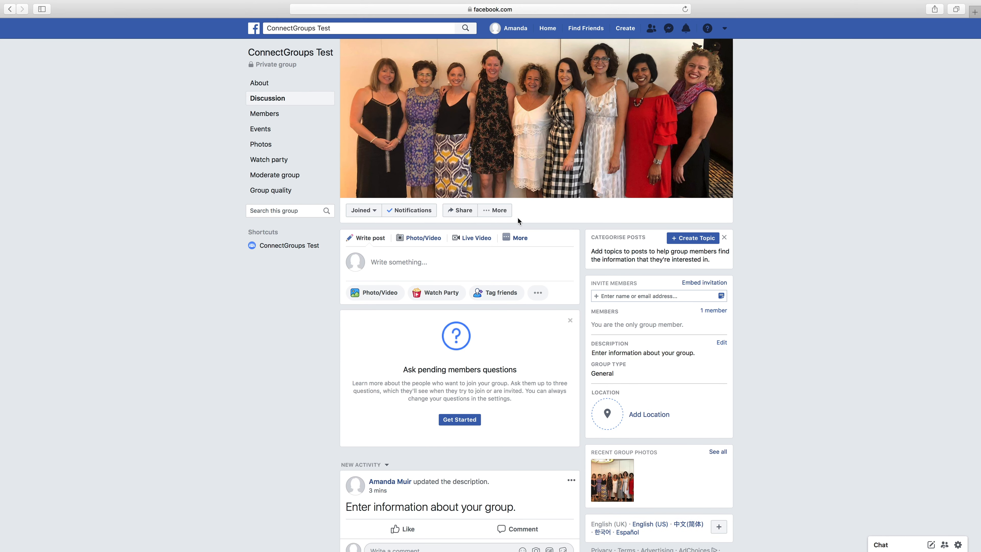
Open the group's settings for editing and set the description to "Information about your group."
left_click(498, 210)
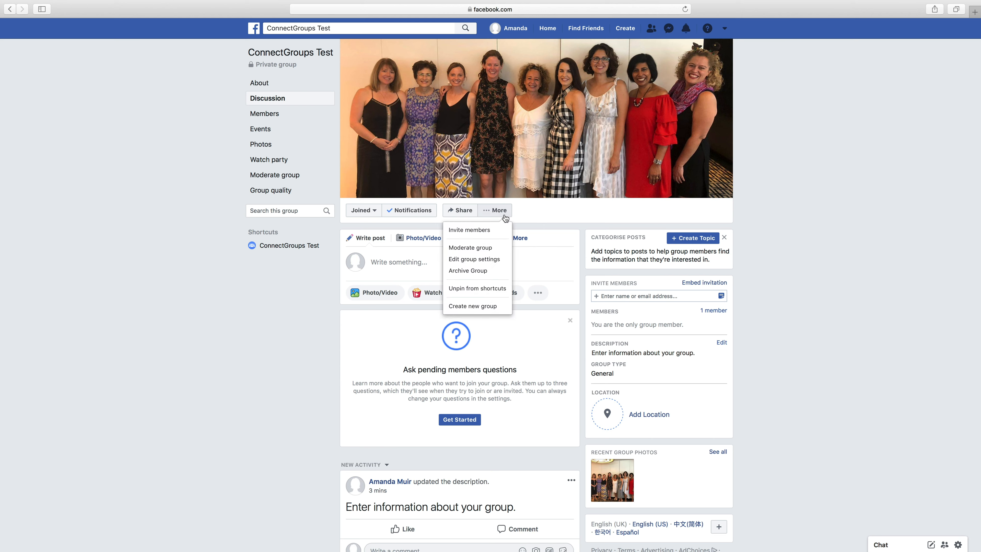
left_click(491, 260)
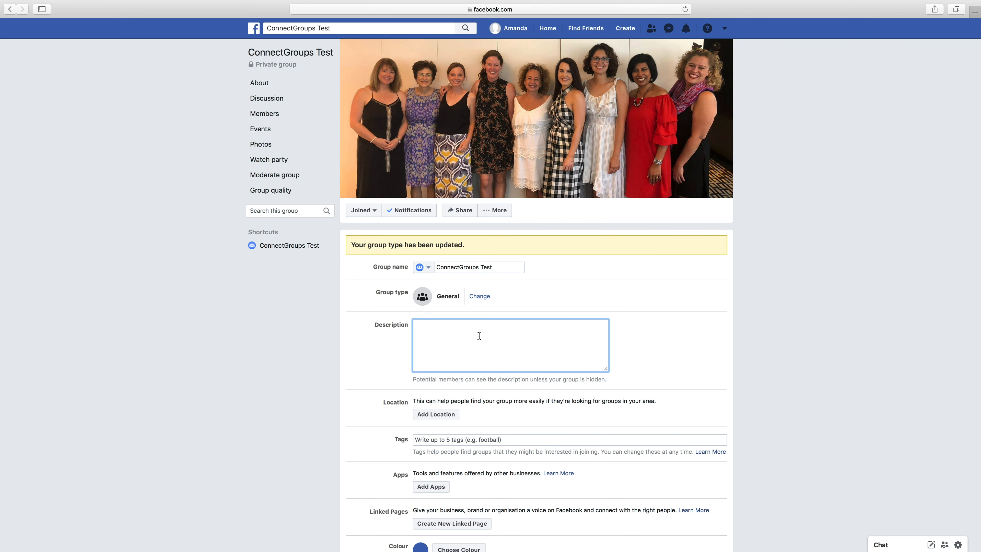
type("Information about your group.")
Set the group's location to Perth, Western Australia, and apply the dark blue group colour
scroll(473, 281, "down", 5)
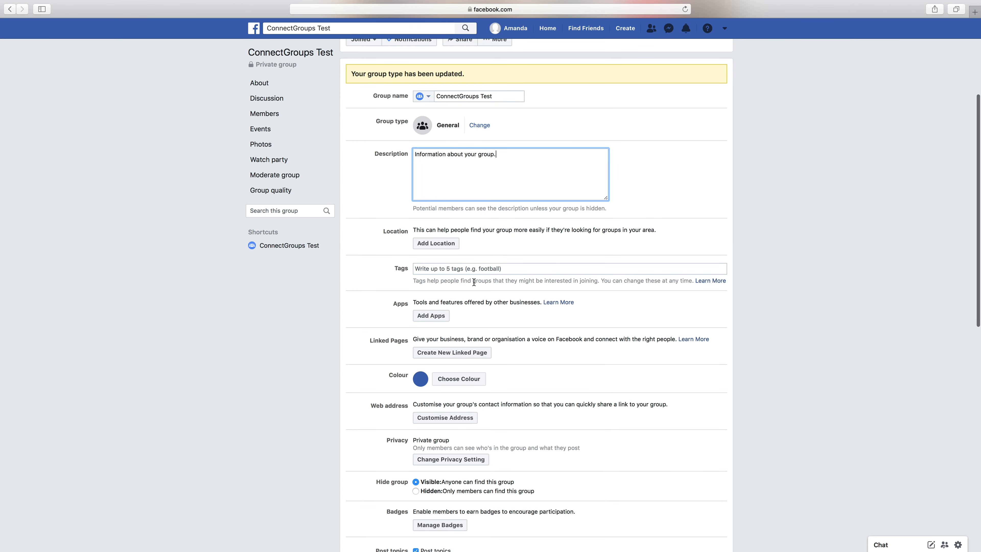
left_click(433, 248)
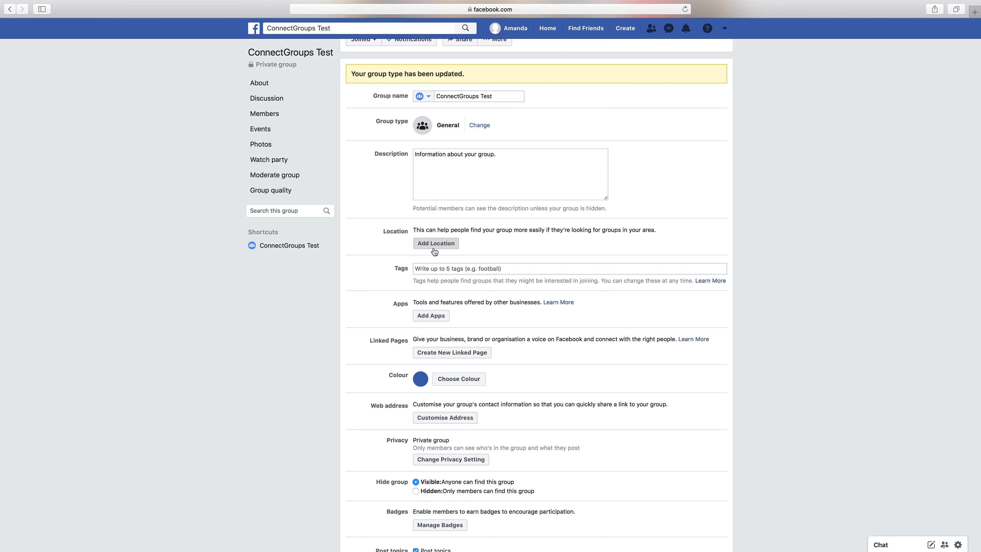
type("Australia")
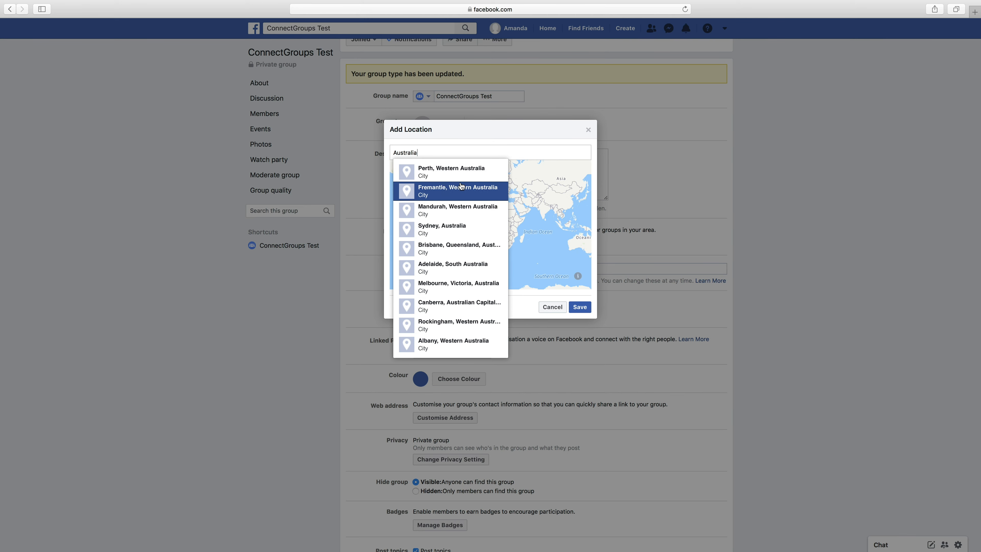
left_click(440, 176)
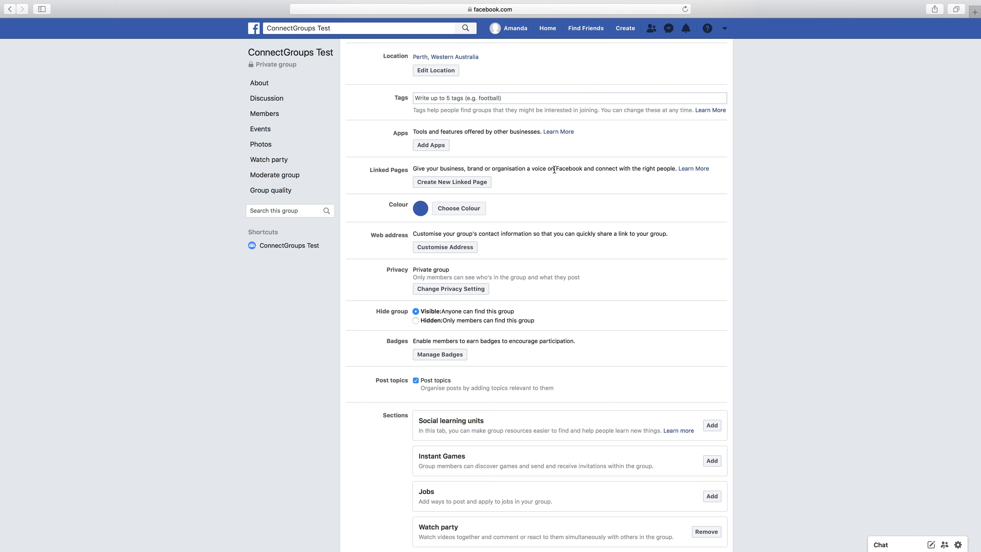
left_click(450, 214)
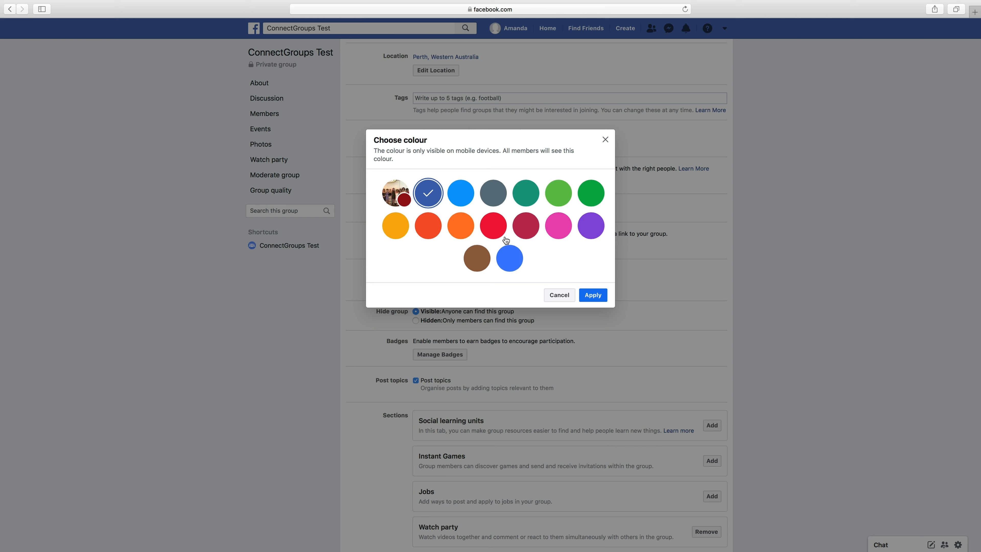
left_click(595, 295)
Try customising the group's web address with the alias ConnectGroupsTest
scroll(520, 165, "down", 3)
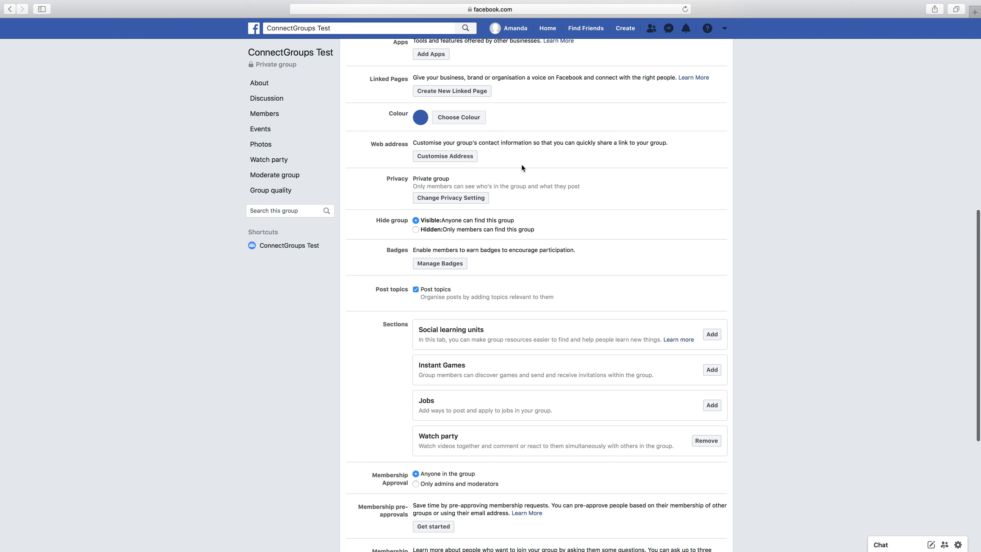
left_click(435, 158)
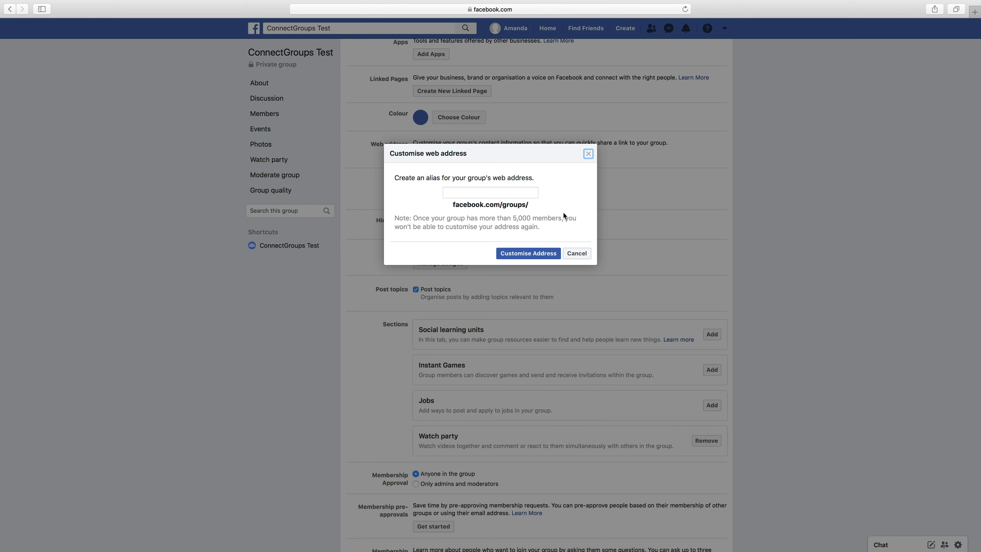
left_click(471, 193)
type("ConnectGRo")
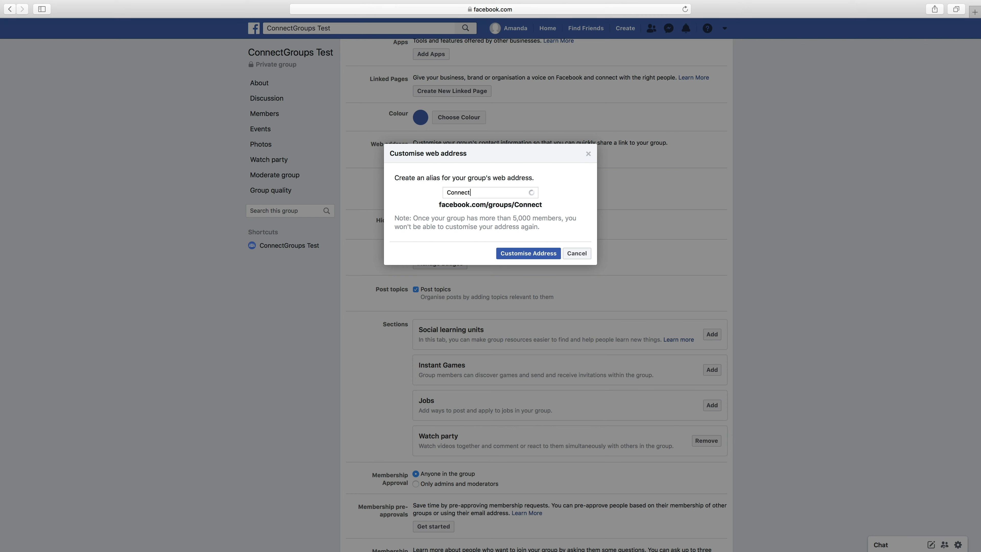
key("BackSpace")
key("BackSpace")
type("roups")
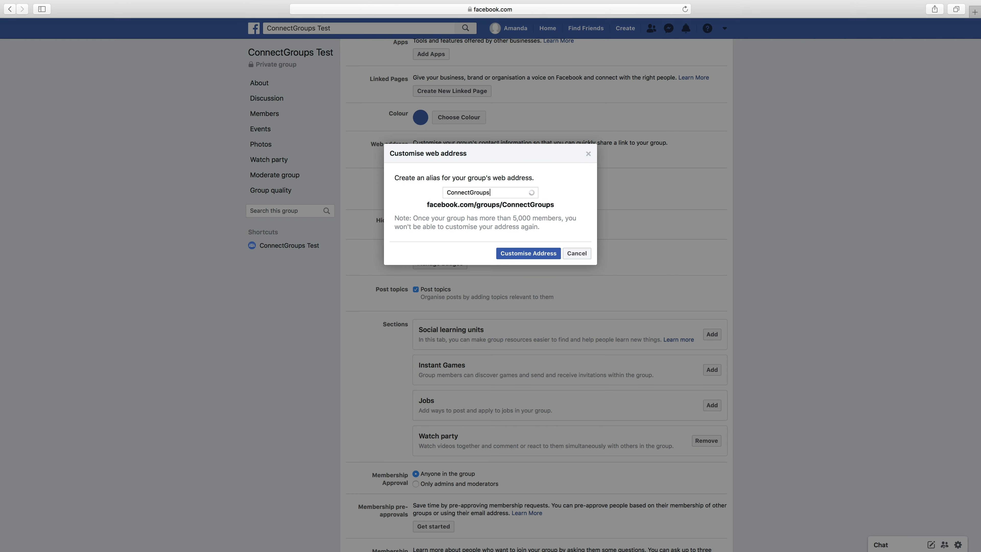
type("Test")
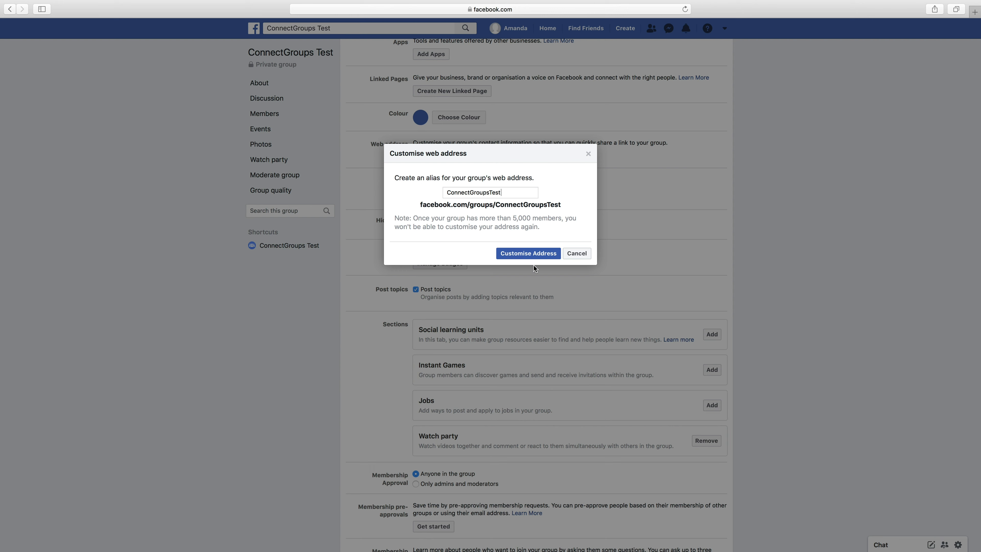
Remove "Test" from the end of the web address alias so it reads ConnectGroups
left_click_drag(516, 192, 435, 191)
left_click(522, 190)
key("shift+Left")
key("shift+Left")
key("shift+Left")
key("shift+Left")
key("BackSpace")
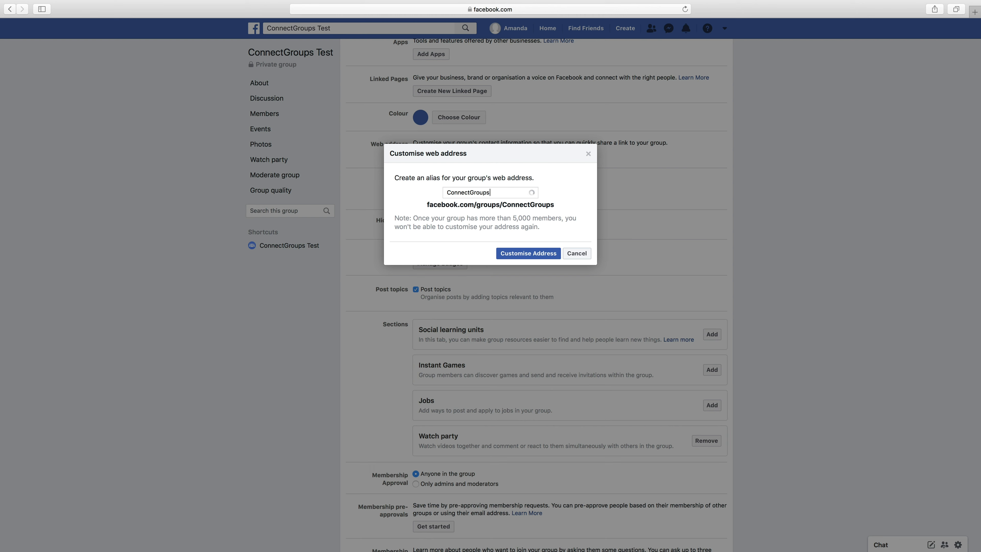
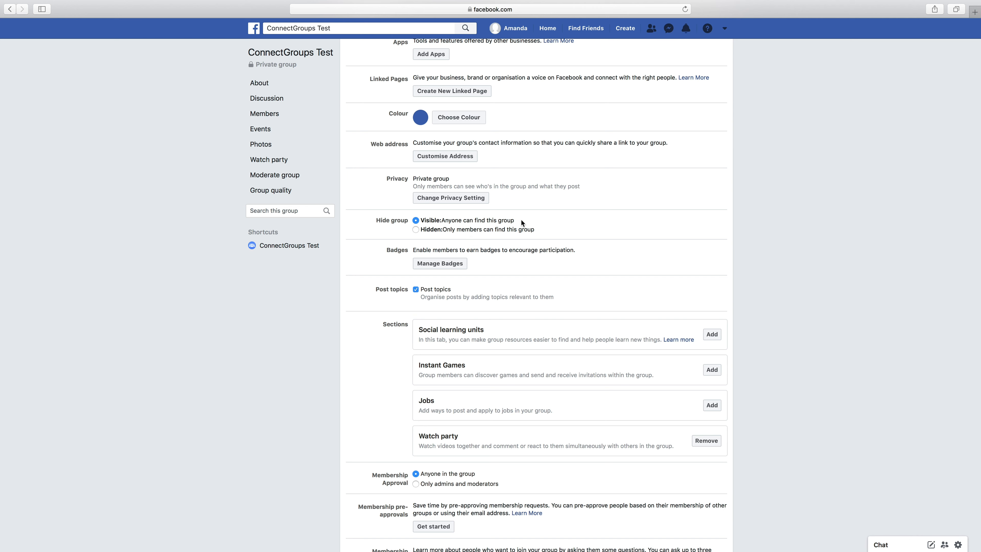
Add and save the membership request questions "Do you have a heart condition?" and "Do you live in the Perth metro area?"
scroll(558, 205, "down", 7)
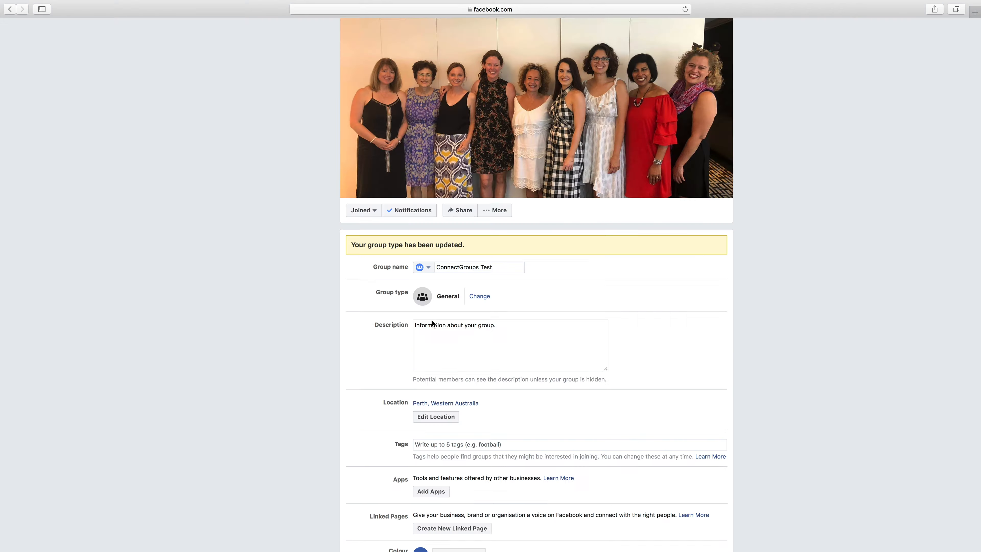
left_click(432, 321)
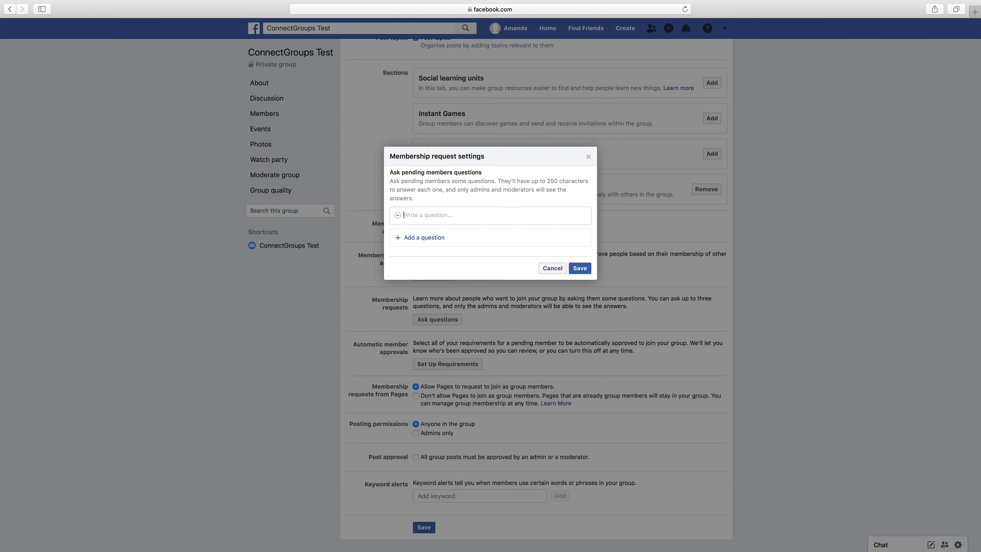
type("Do you have a heart condition?")
left_click(429, 241)
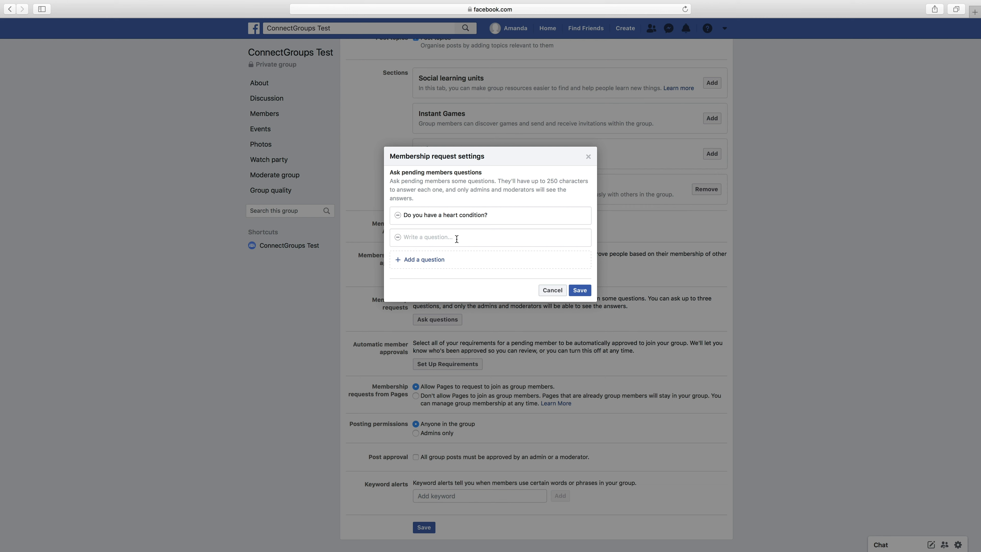
type("Do you live in the Perth metro area?")
left_click(514, 266)
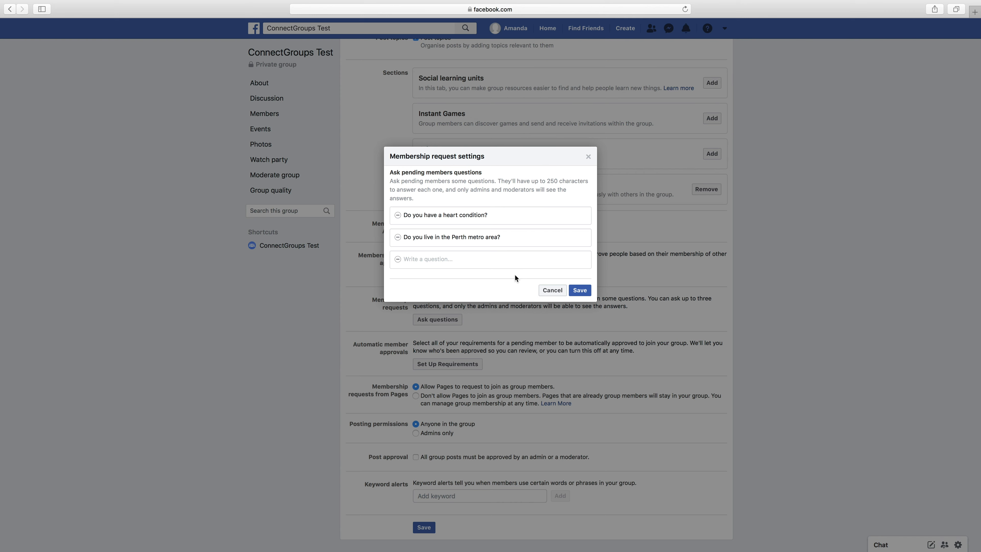
left_click(582, 293)
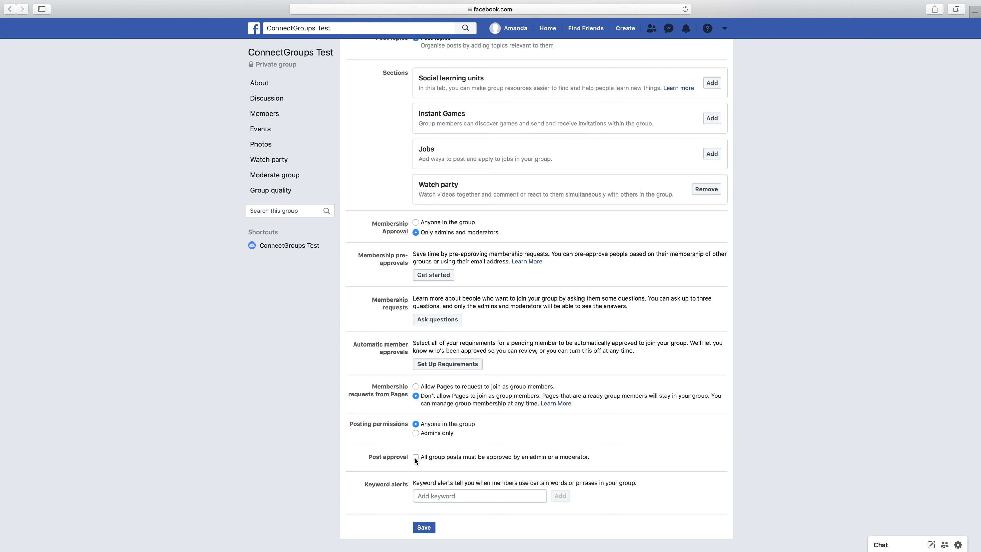
Save all the changes made in the group settings
left_click(424, 528)
scroll(493, 406, "up", 2)
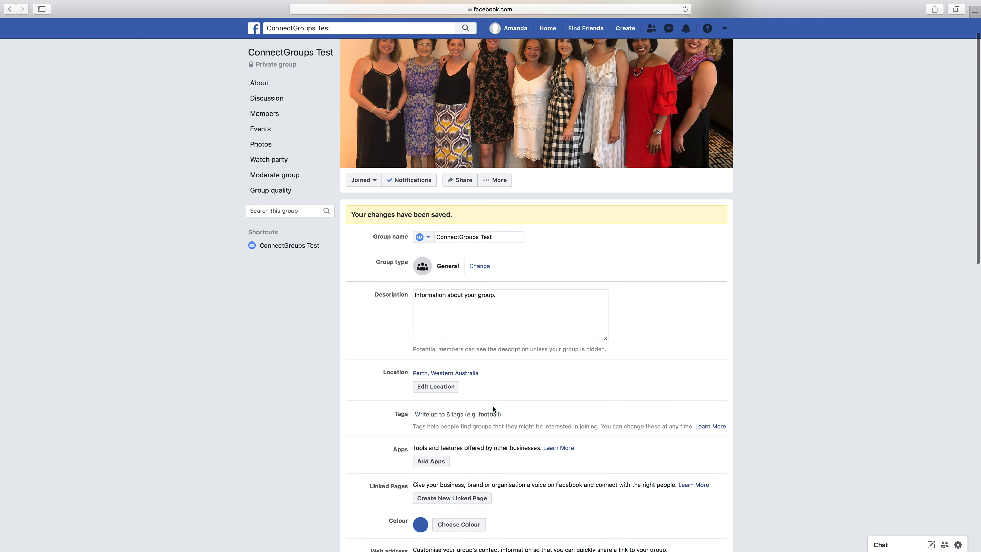
Add the example rule "Be kind and courteous" to the group's rules in its moderation area
scroll(492, 406, "up", 2)
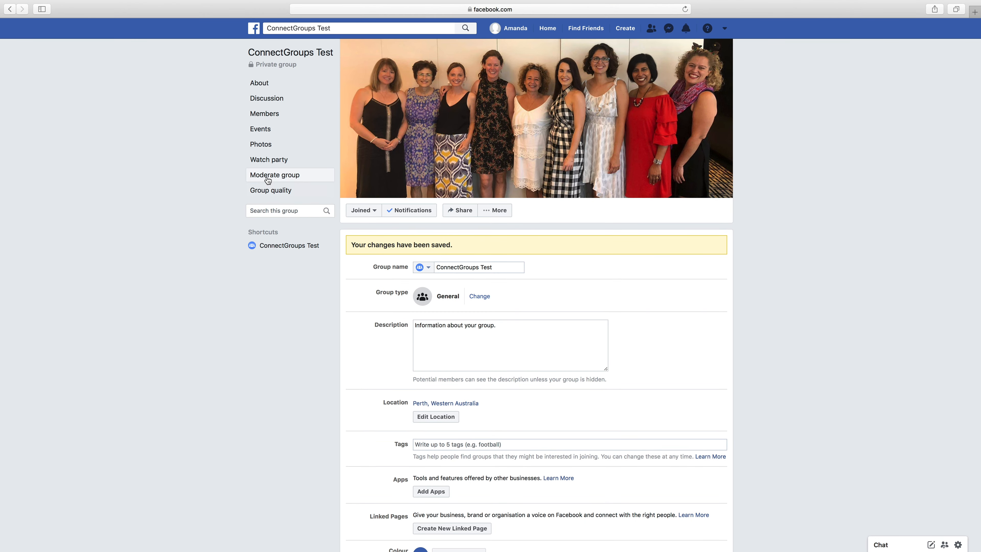
left_click(288, 176)
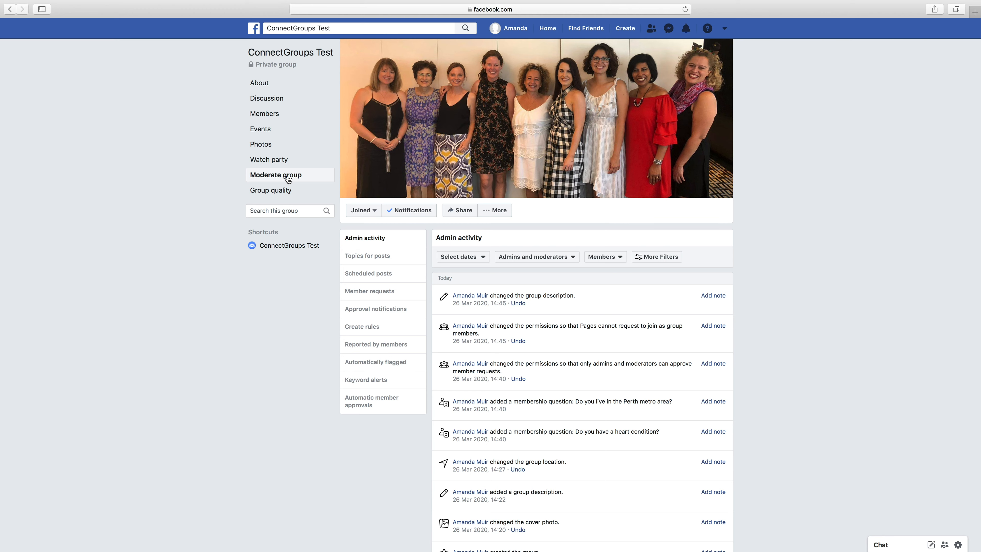
scroll(752, 265, "down", 2)
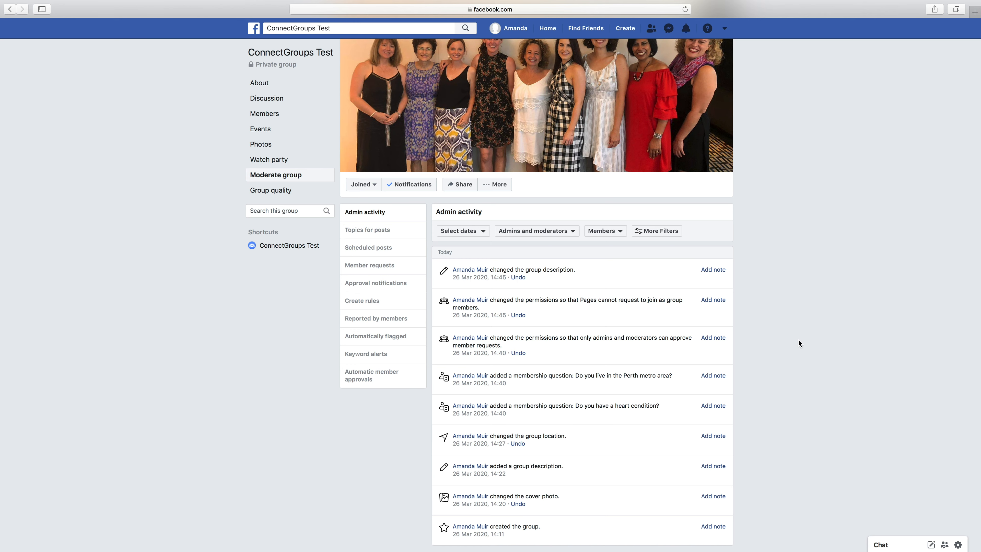
scroll(797, 339, "up", 1)
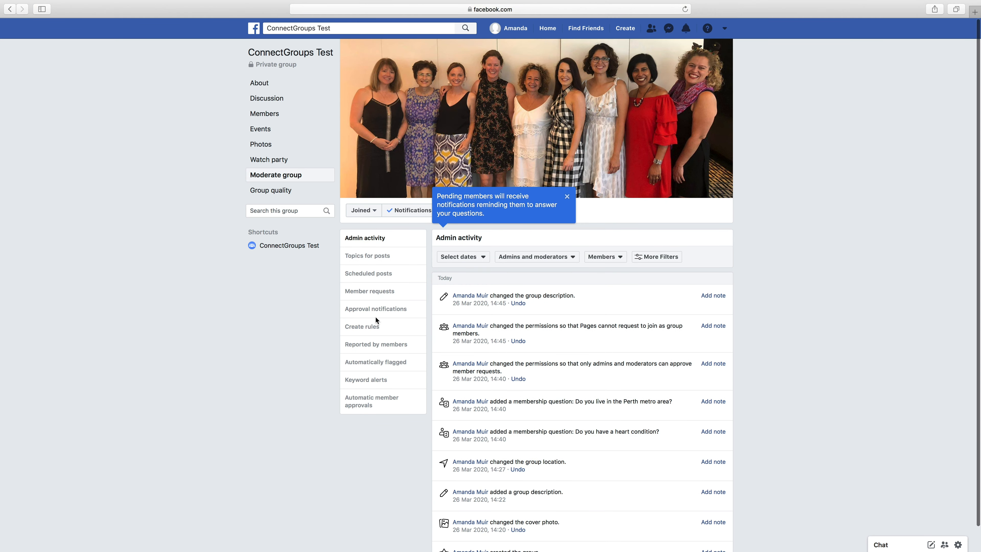
left_click(363, 327)
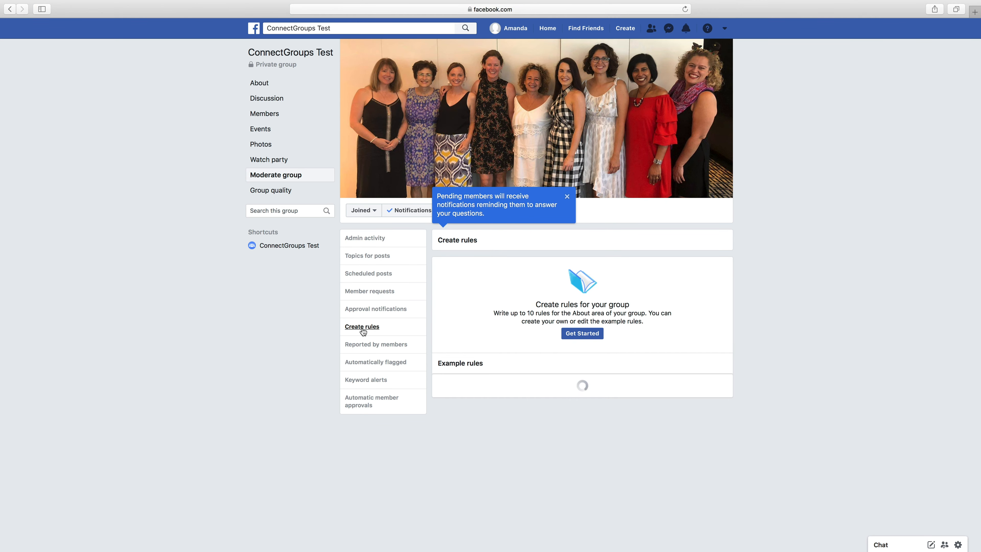
left_click(566, 195)
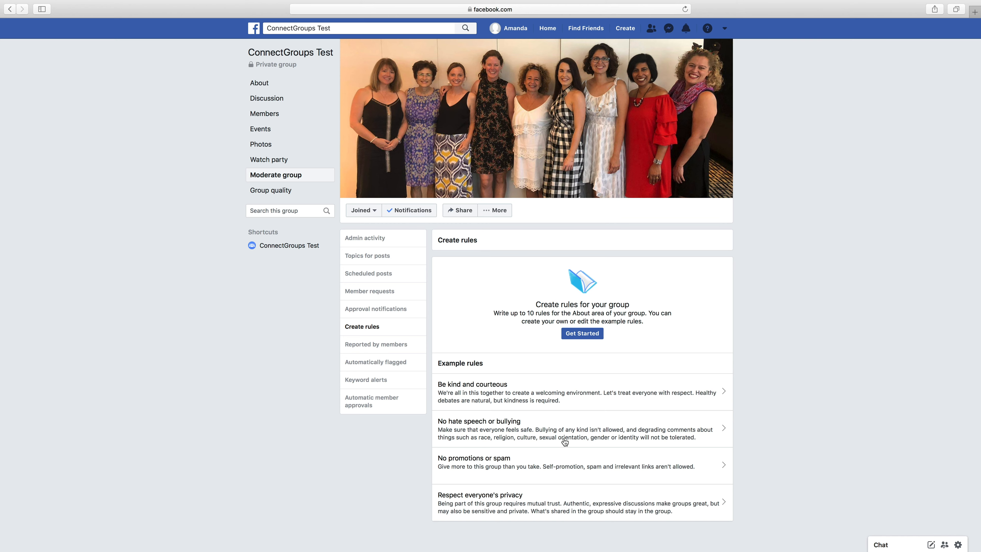
left_click(592, 334)
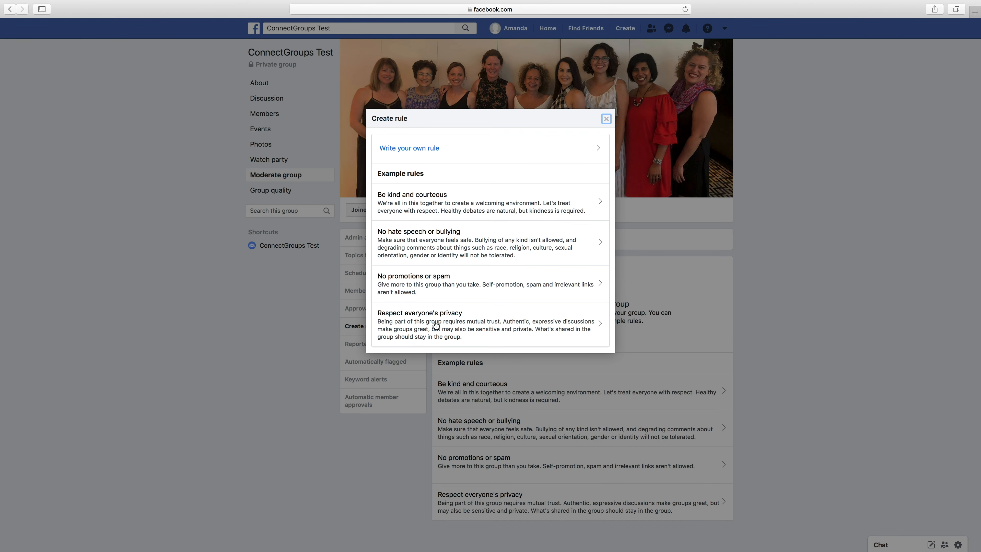
left_click(415, 209)
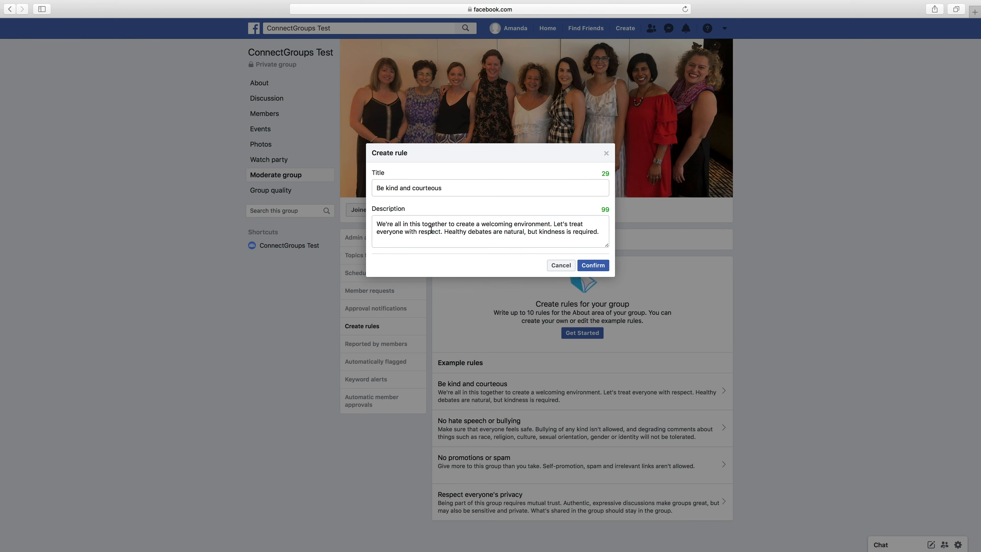
left_click(593, 266)
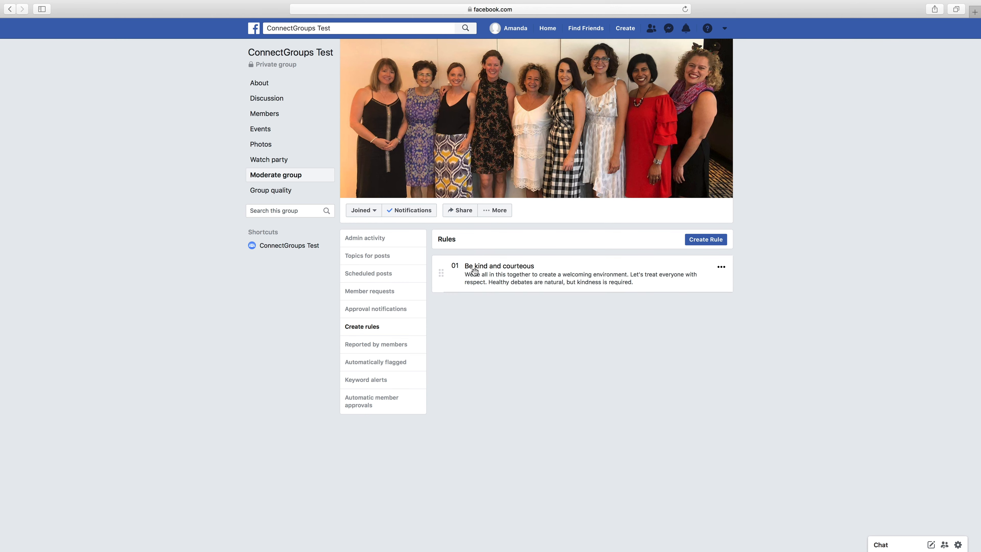
Create a custom rule titled "Privacy and Confidentiality" with the description "Everything posted within this group is to be kept strictly confidential."
left_click(711, 244)
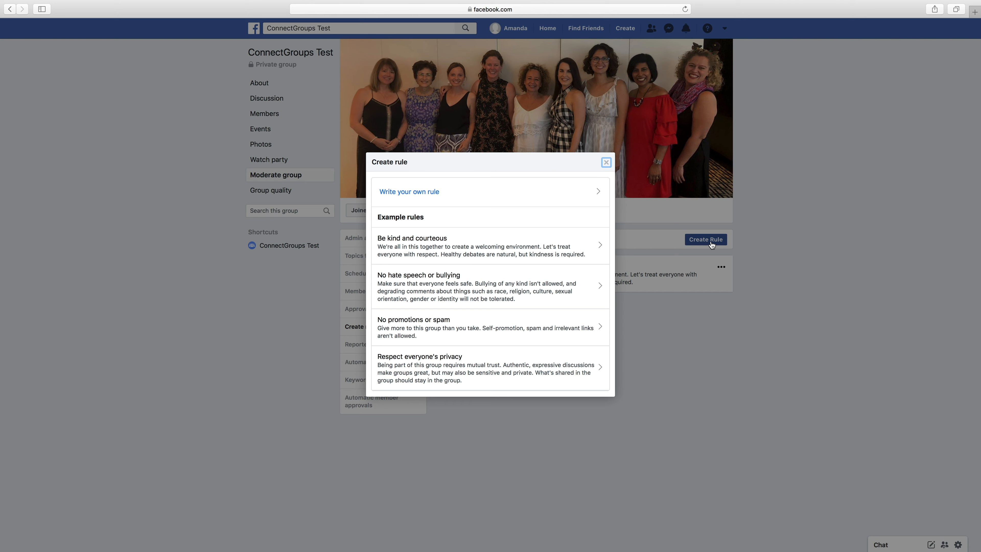
left_click(413, 193)
left_click(383, 188)
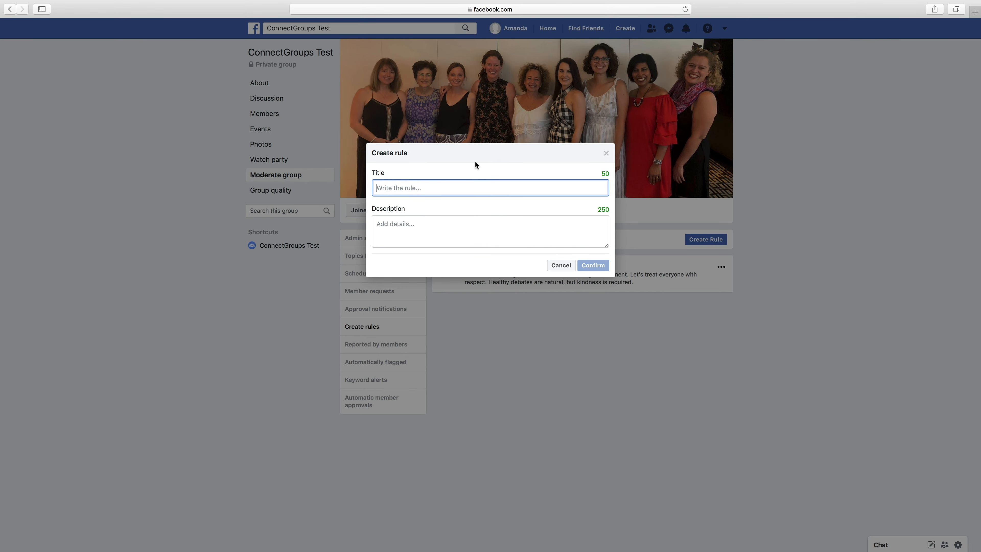
type("Privacy and Confidentiality")
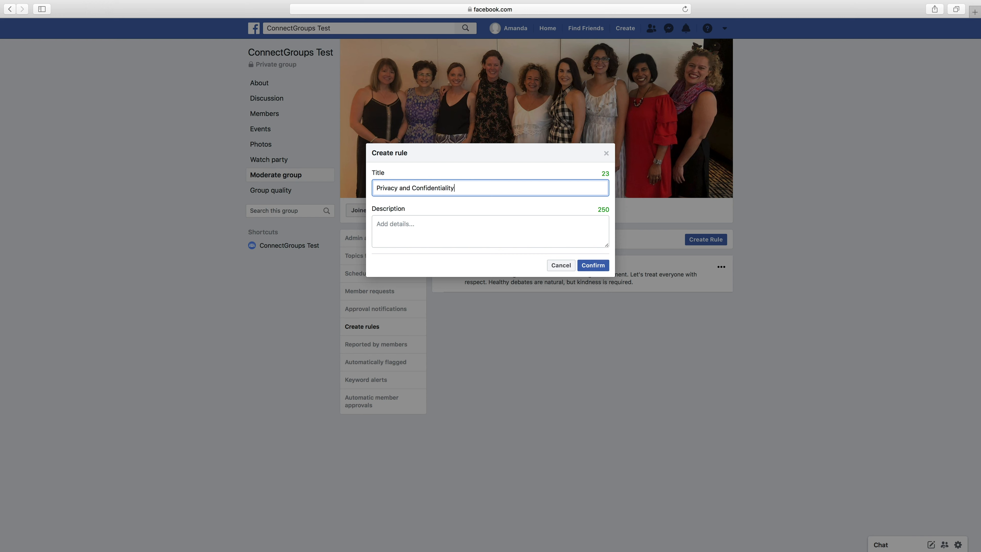
left_click(411, 226)
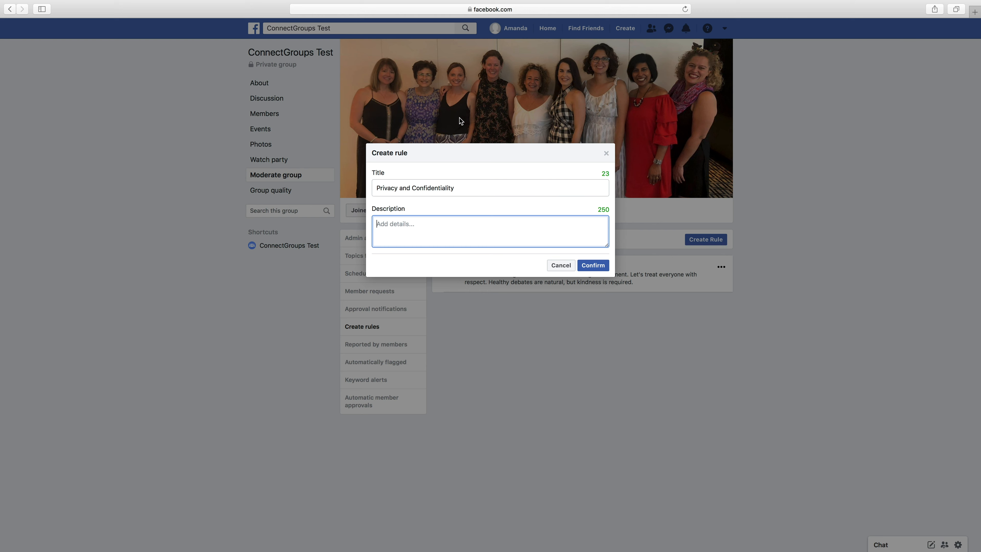
type("Everything posted within this group is to be kept strictly confidential.")
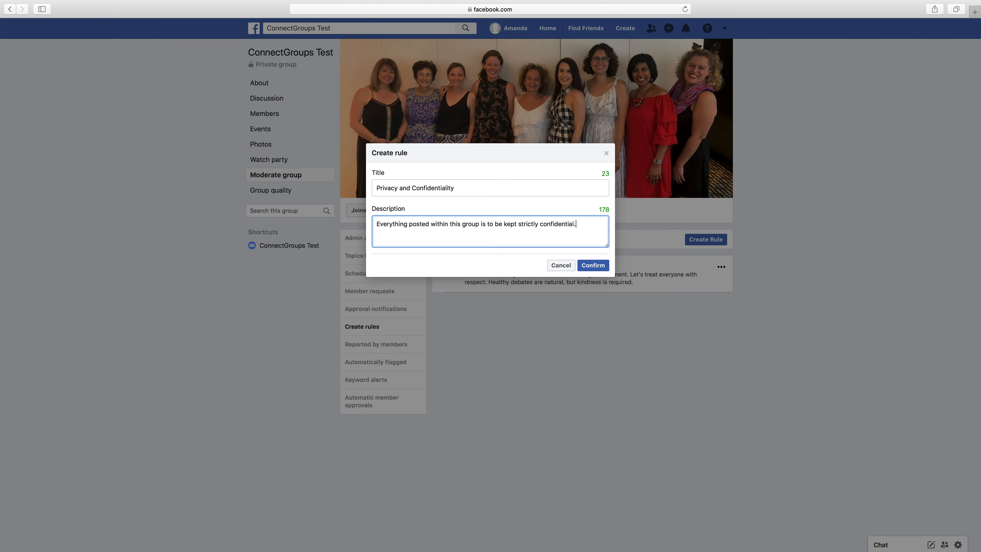
left_click(594, 264)
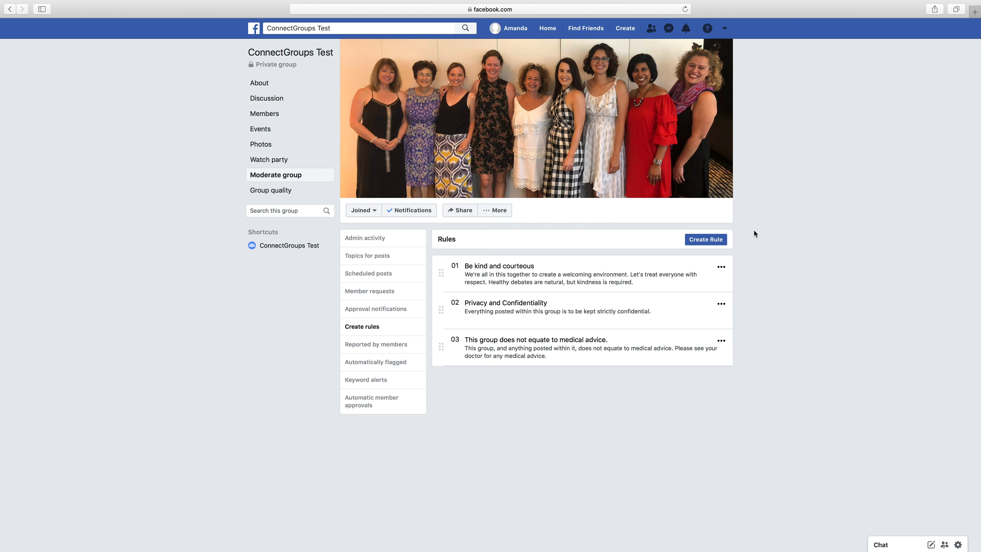
Check the group's pending member requests and examine the role and removal options for the member in the members list
left_click(371, 295)
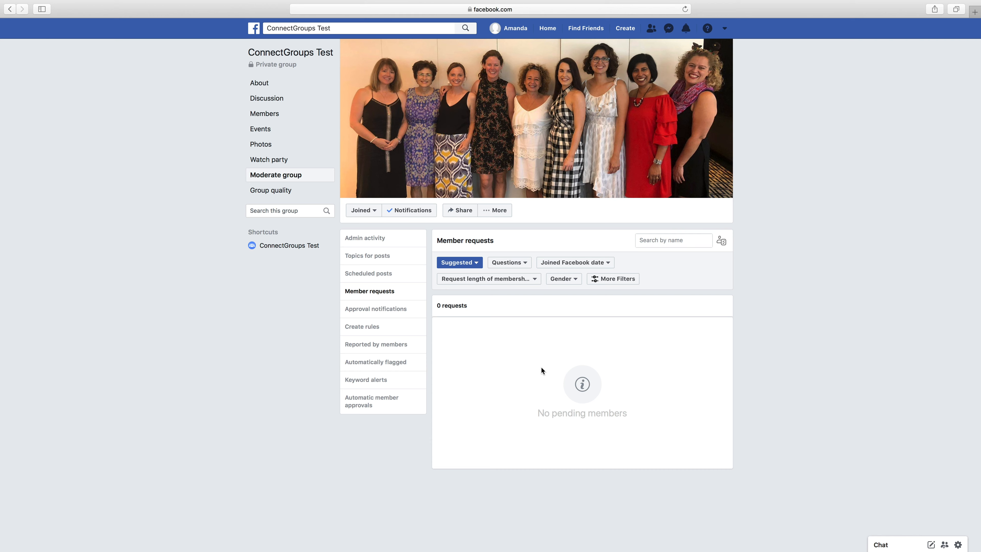
left_click(268, 120)
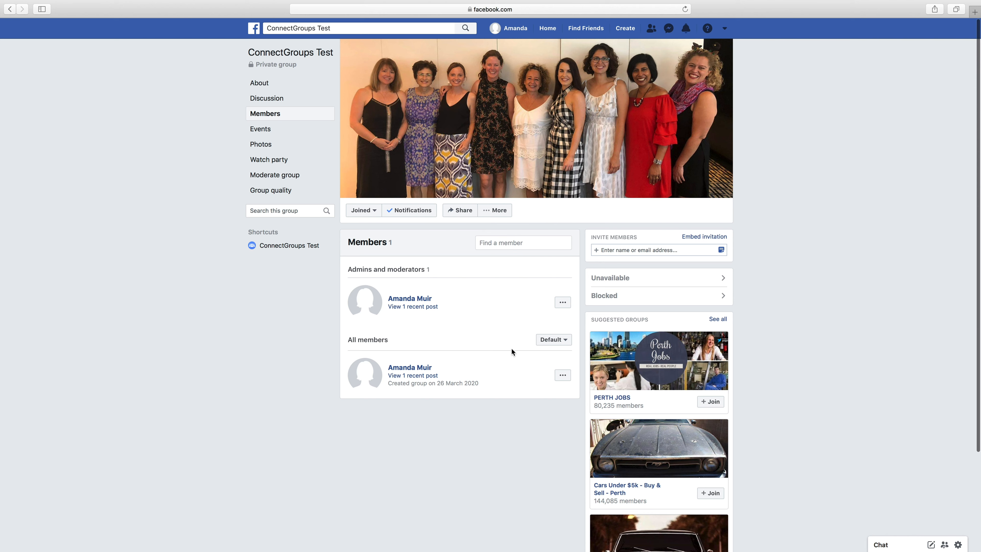
left_click(562, 375)
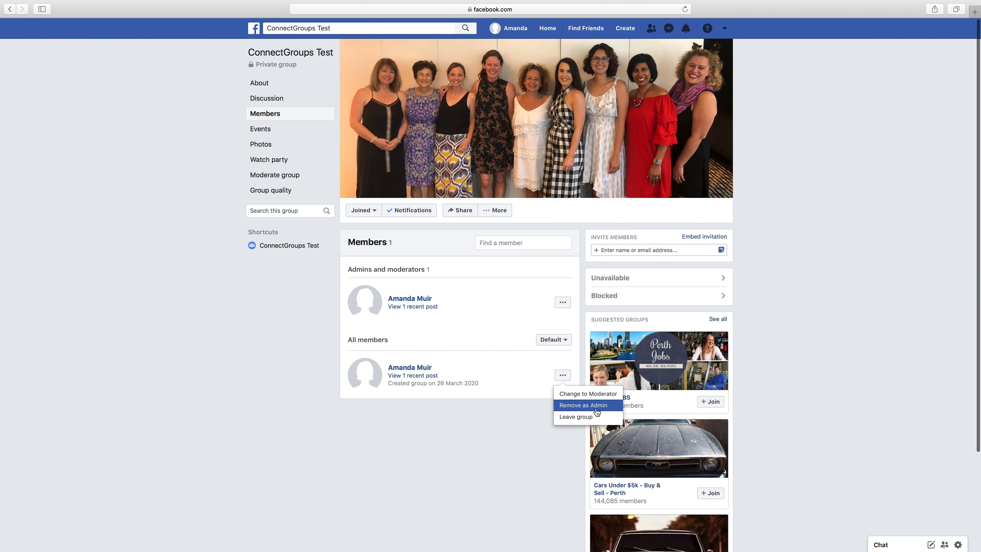
left_click(409, 253)
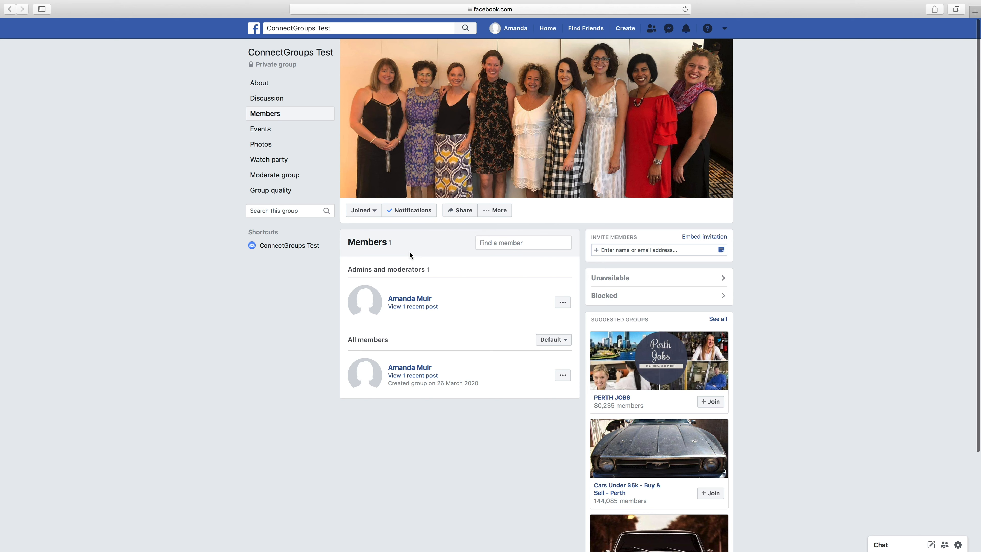
left_click(487, 244)
left_click(489, 310)
left_click(564, 379)
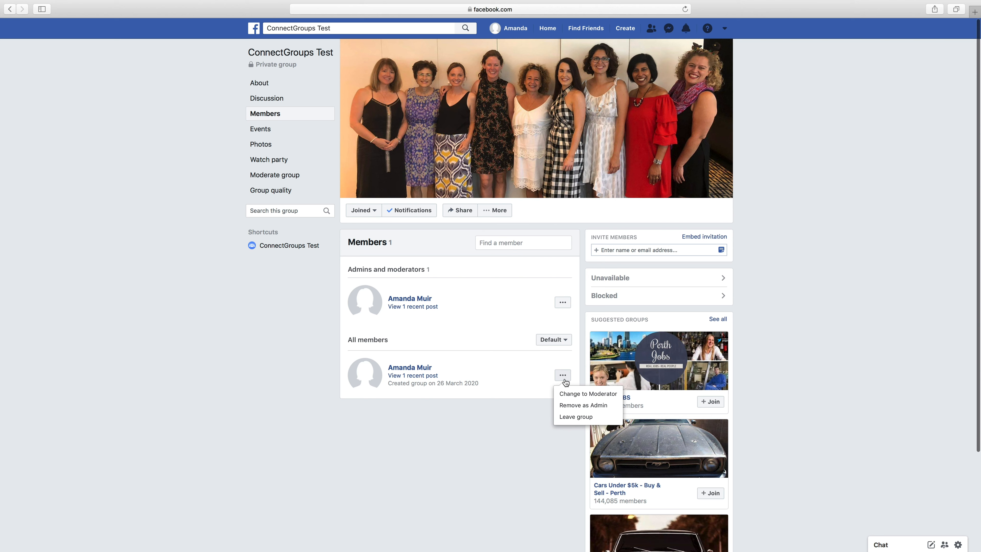
left_click(504, 312)
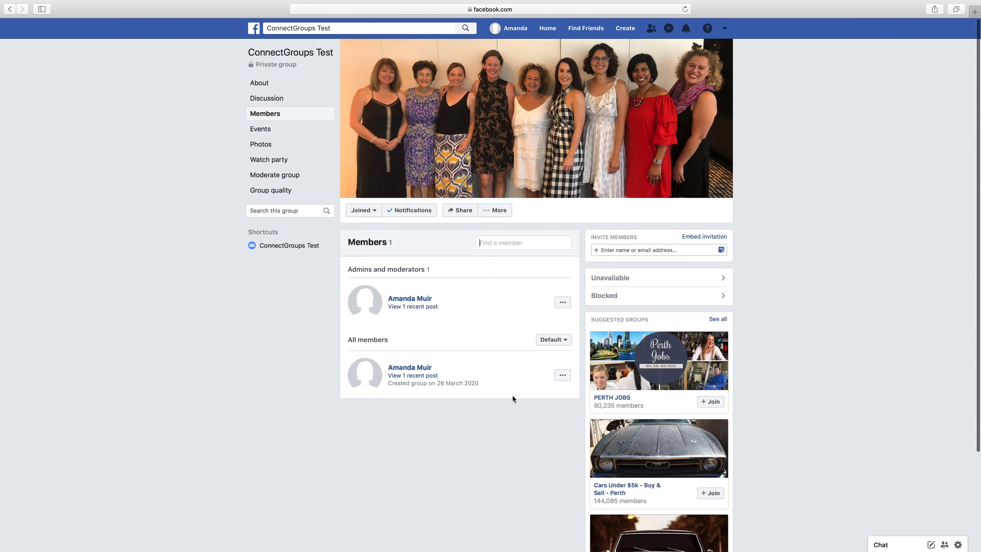
left_click(562, 375)
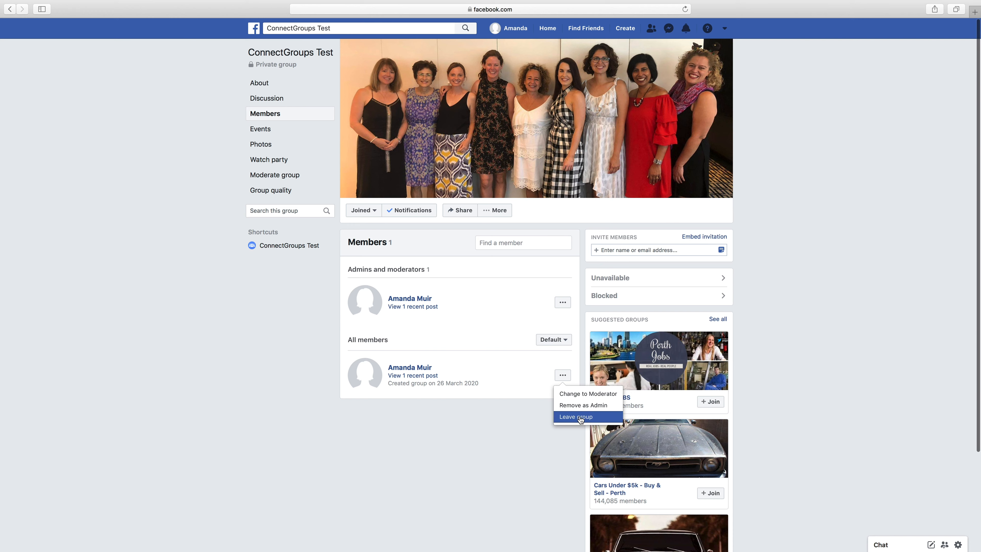
left_click(561, 379)
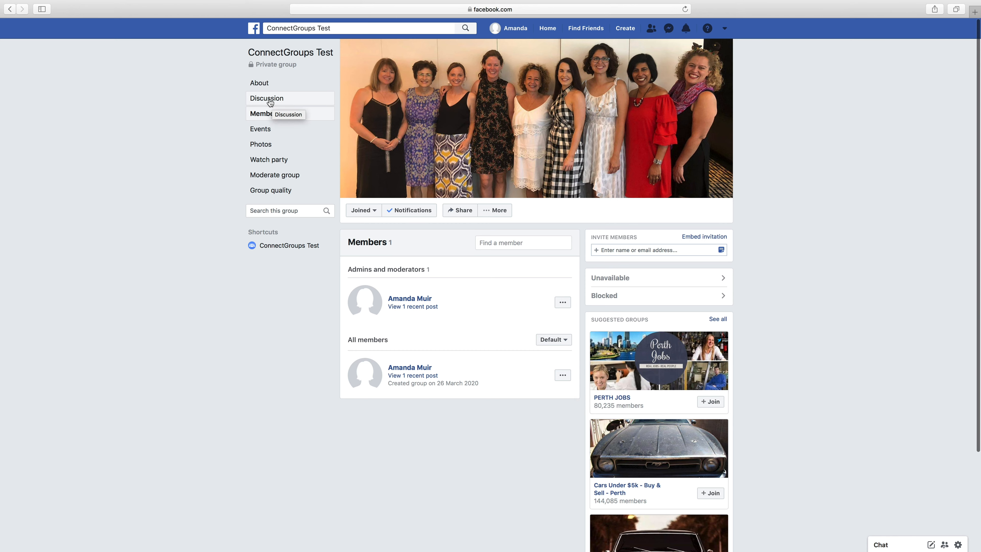
Delete the post about the updated description from the group's discussion
scroll(504, 345, "up", 5)
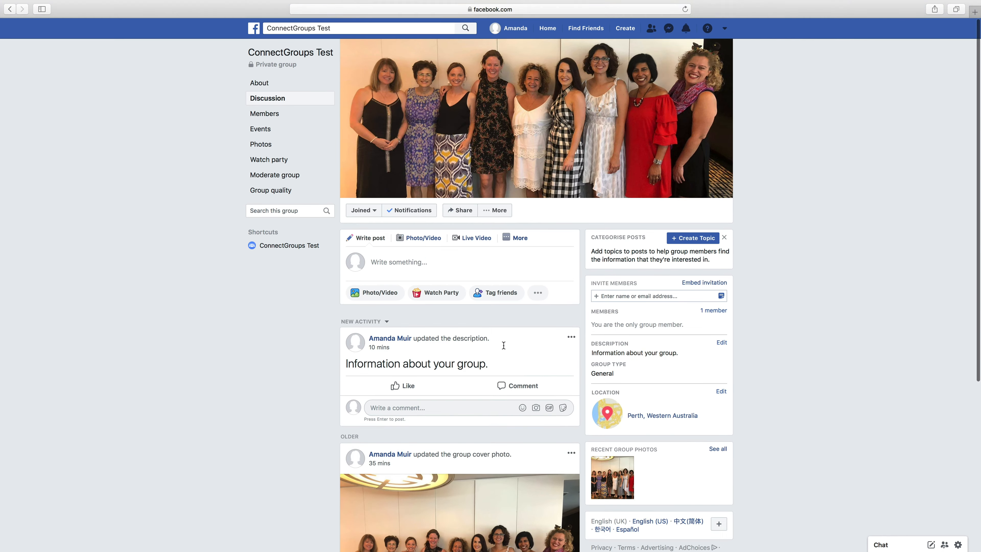
scroll(503, 344, "down", 3)
scroll(503, 345, "down", 4)
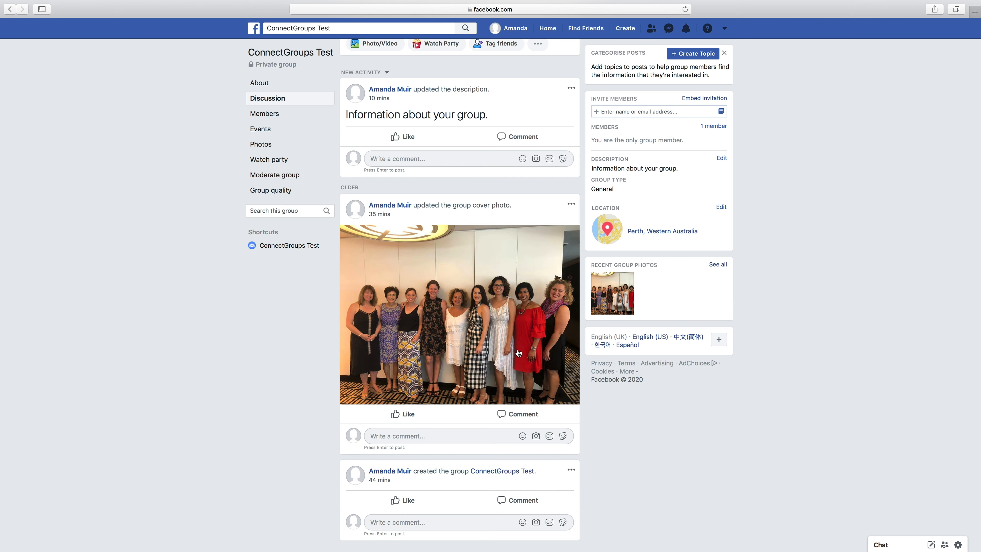
scroll(440, 348, "up", 7)
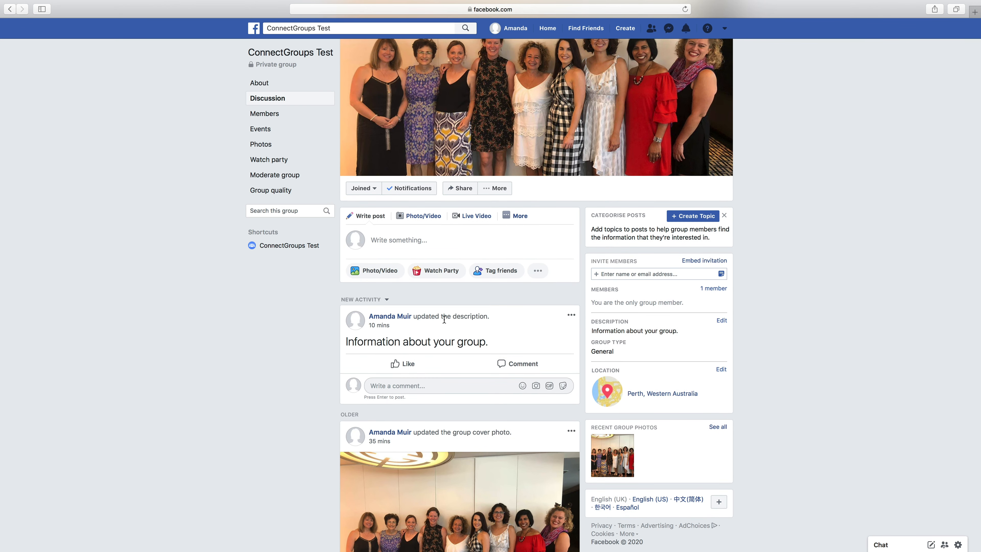
left_click(572, 316)
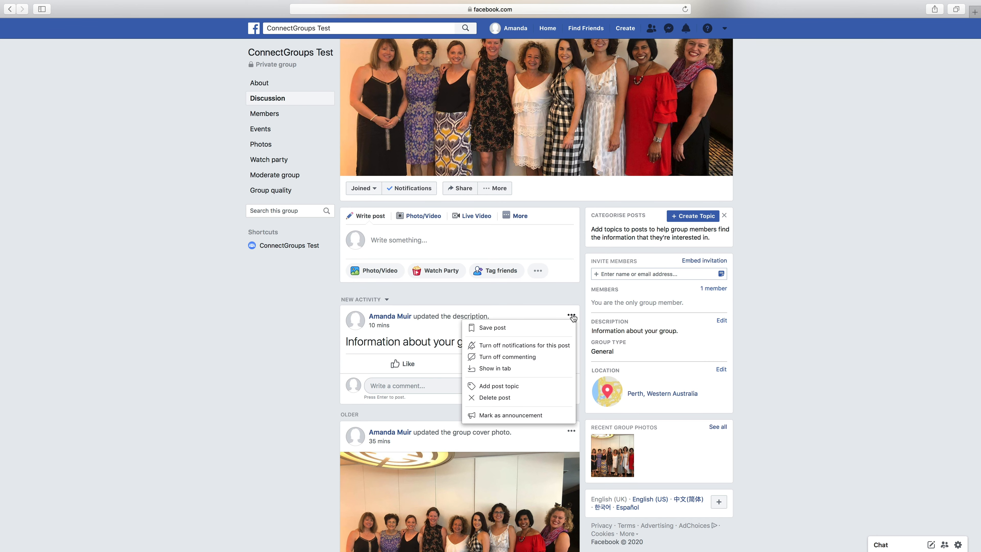
left_click(508, 399)
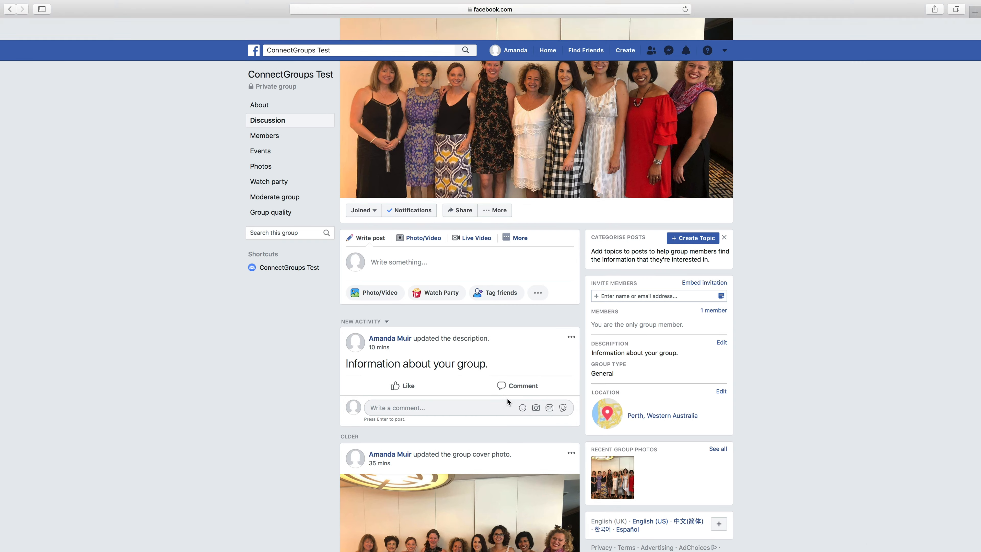
left_click(583, 216)
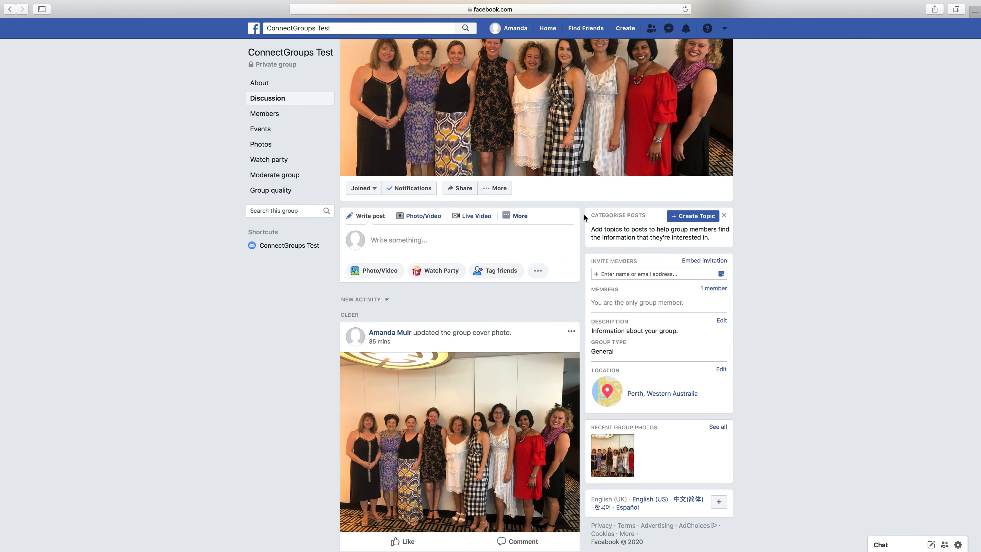
Draft a group post reading "Type away..." and open the calendar for scheduling its publication
left_click(392, 242)
type("Type away...")
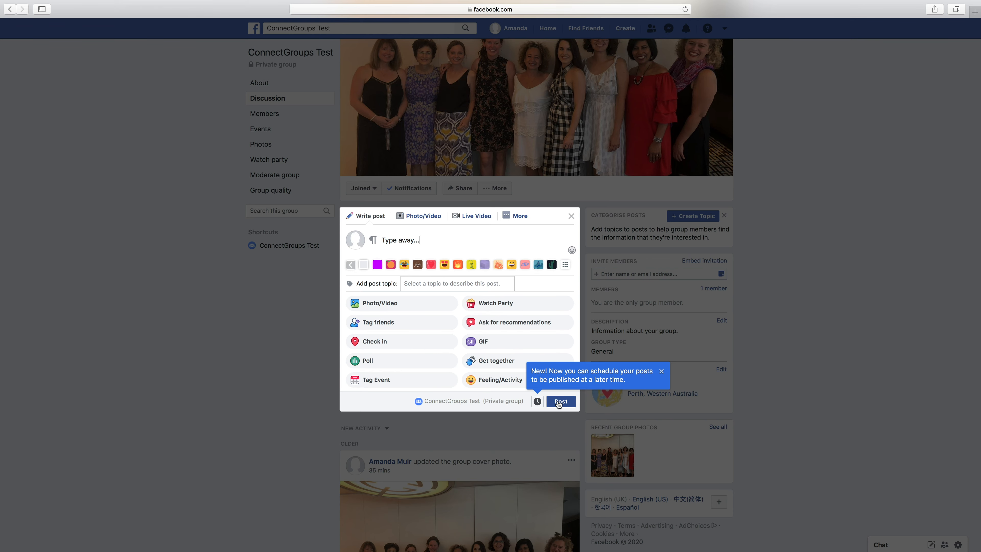
left_click(538, 402)
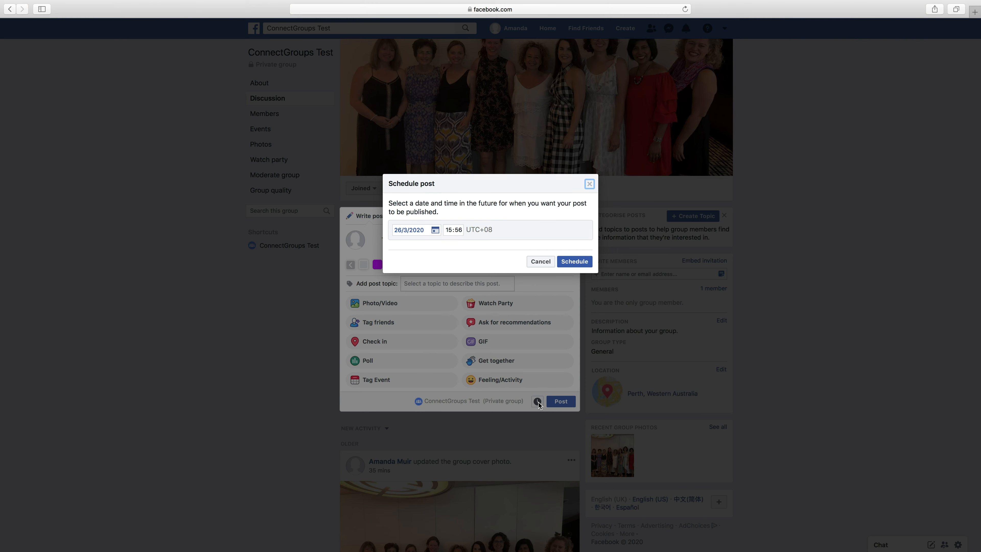
left_click(435, 230)
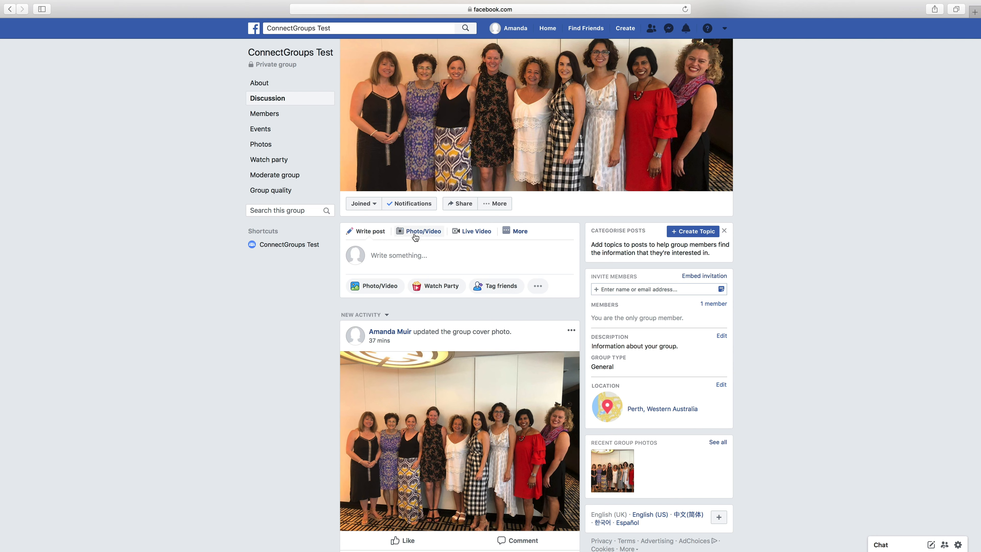
Attach the group photo of the women from the Downloads folder to a new discussion post
left_click(372, 288)
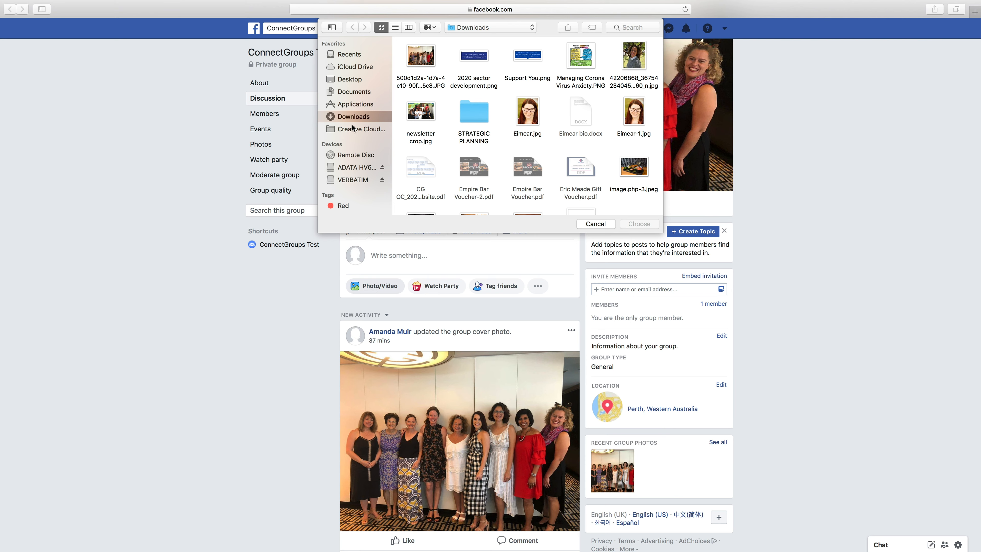
left_click(419, 62)
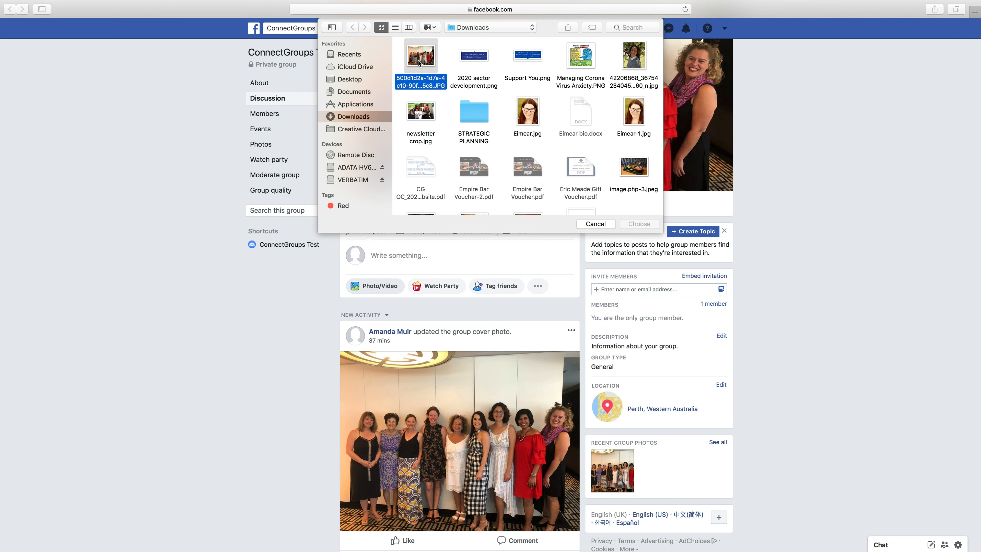
left_click(638, 224)
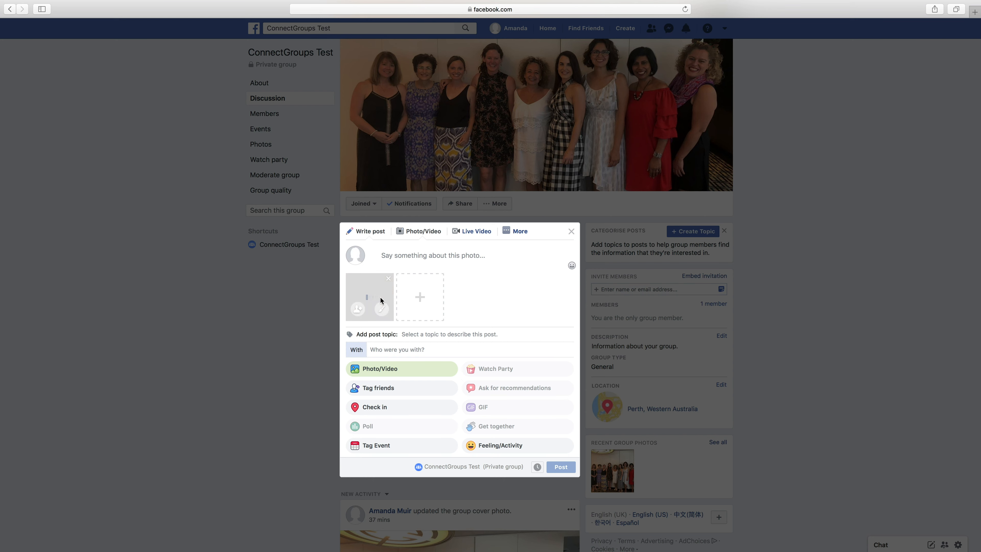
Caption the attached group photo "A team photo of ConnectGroups", publish the post and check it in the discussion feed
left_click(395, 253)
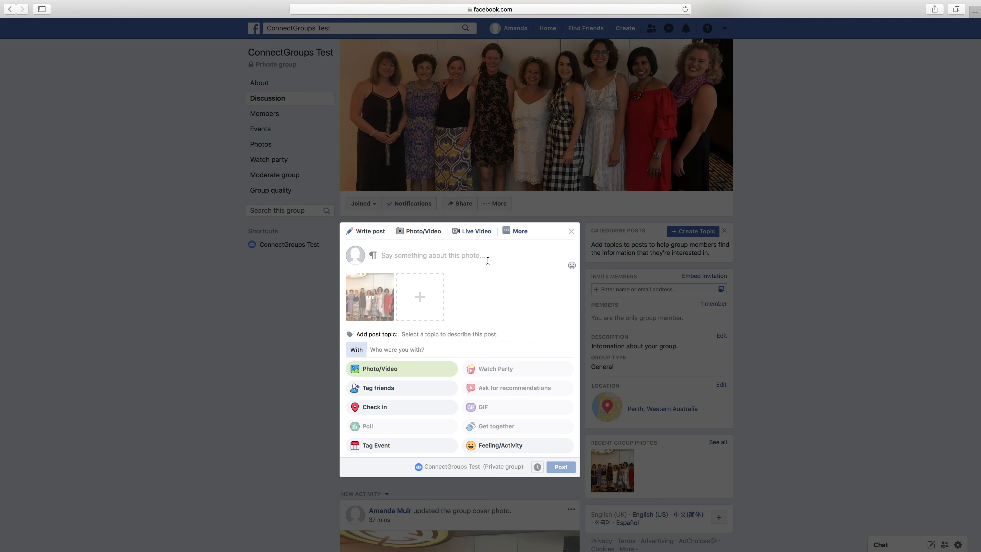
type("A team photo of Conne")
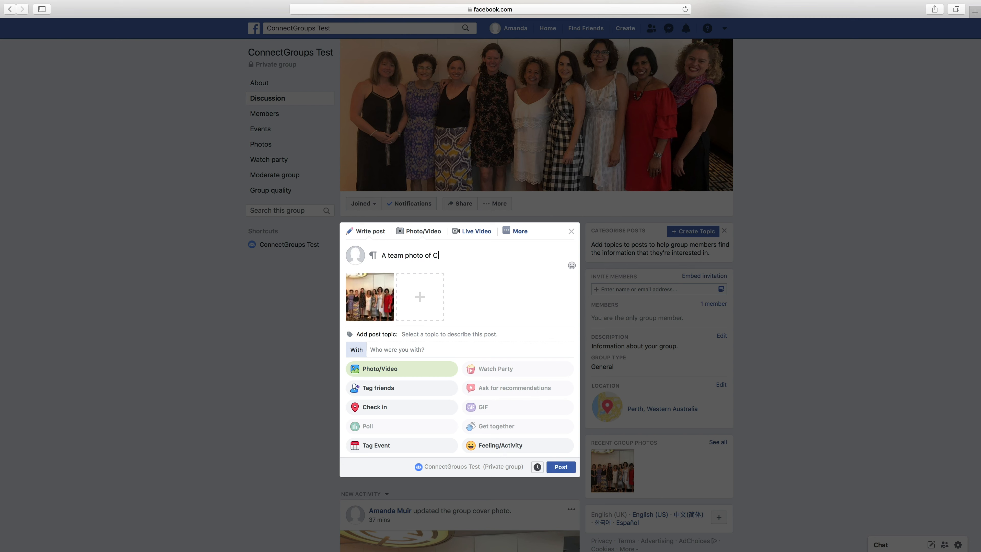
type("ctGroups")
left_click(563, 467)
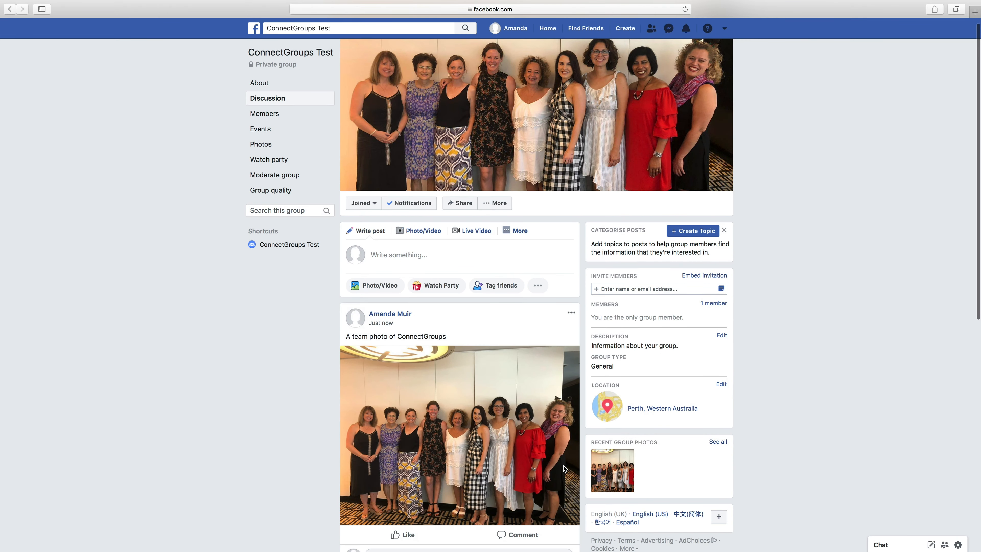
scroll(564, 430, "down", 8)
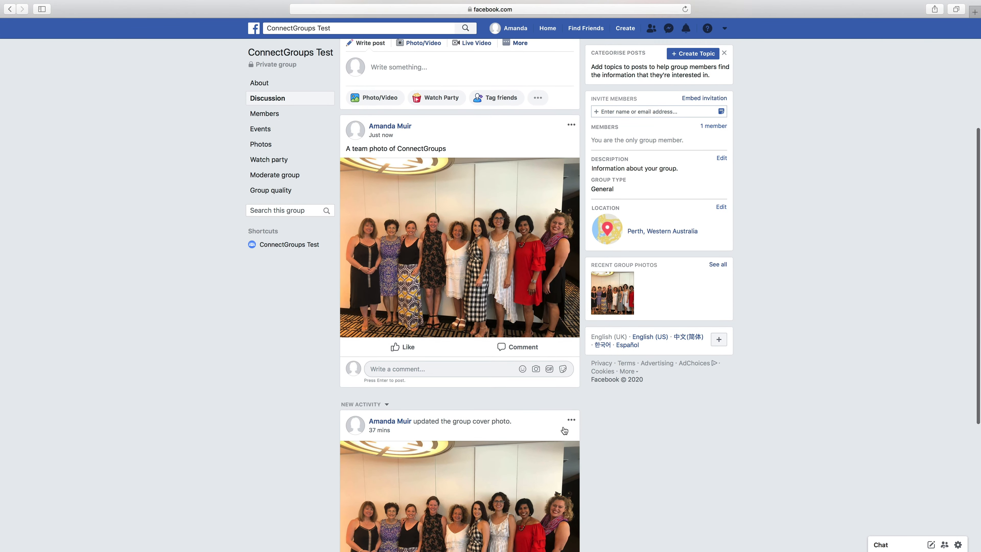
scroll(565, 430, "up", 8)
Open the additional post types for a new post in the group's discussion
left_click(519, 238)
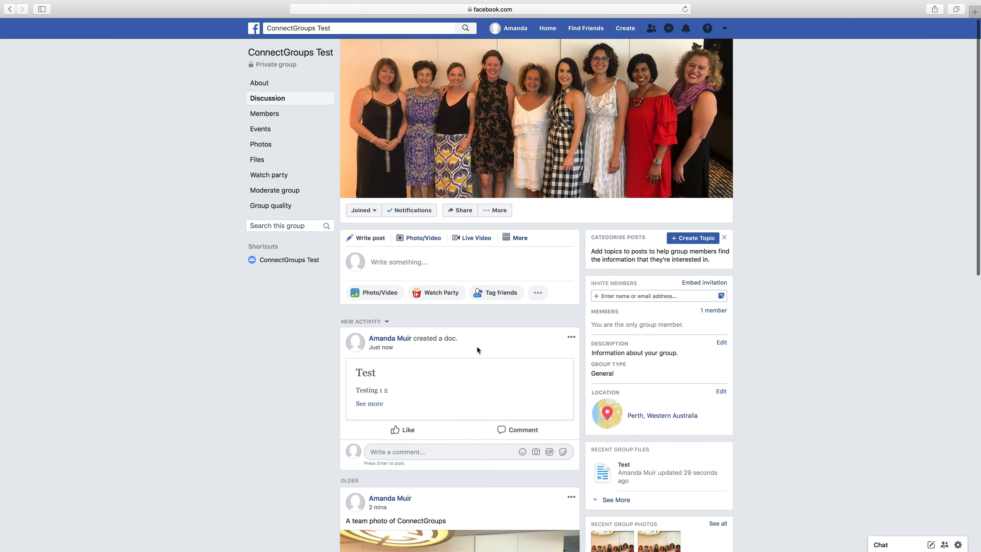
Like the "Test" doc post in the group's discussion and add the comment "Commenting now" to it
scroll(476, 346, "down", 5)
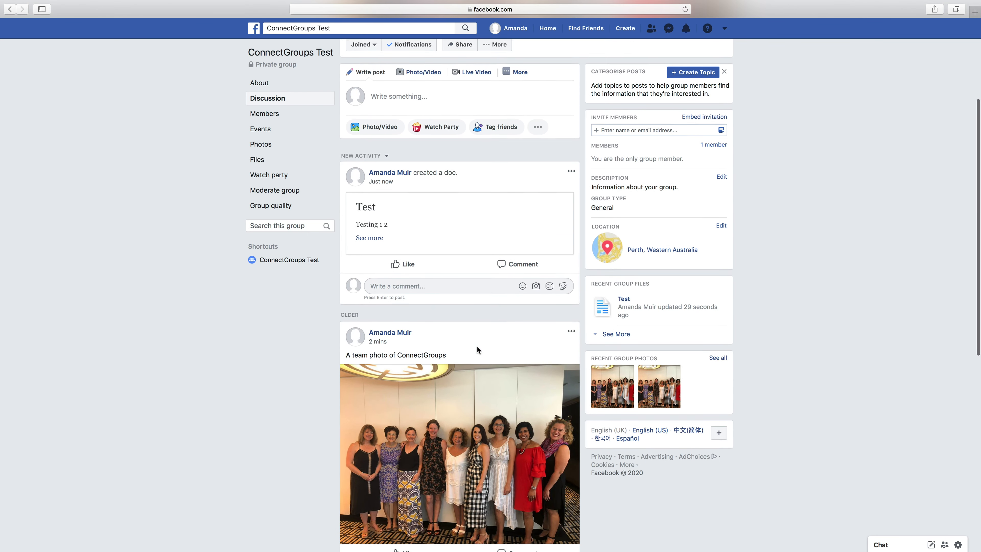
left_click(401, 258)
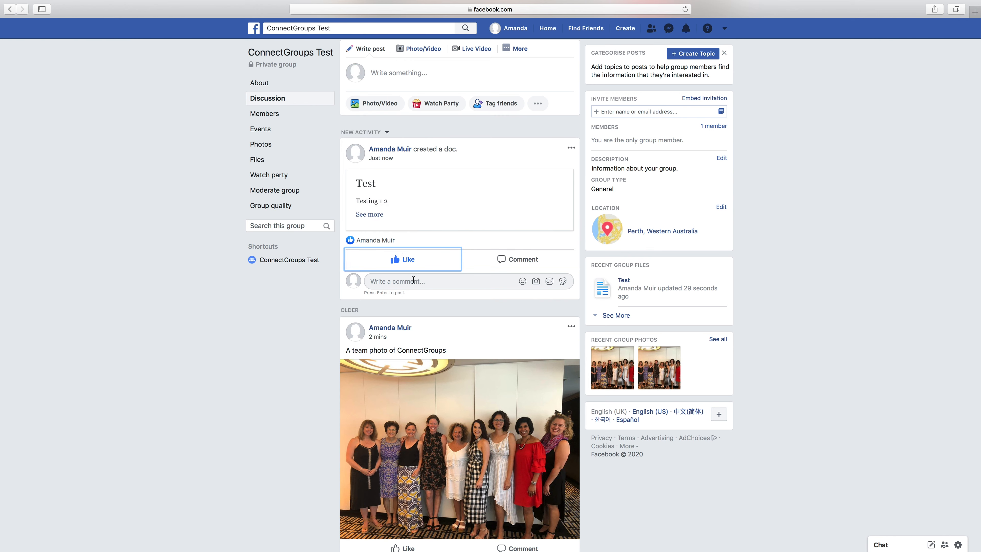
mouse_move(400, 263)
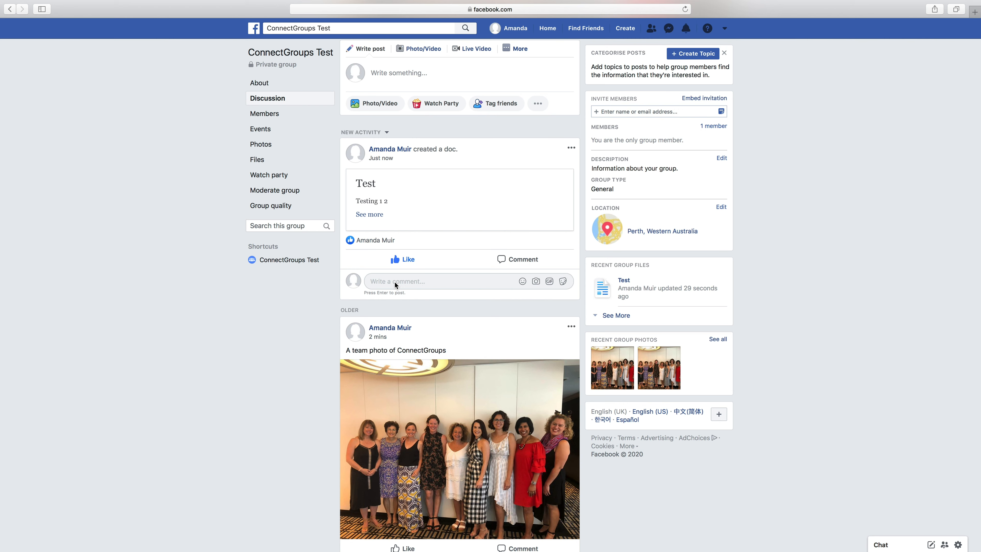
type("Commenting now")
key("Return")
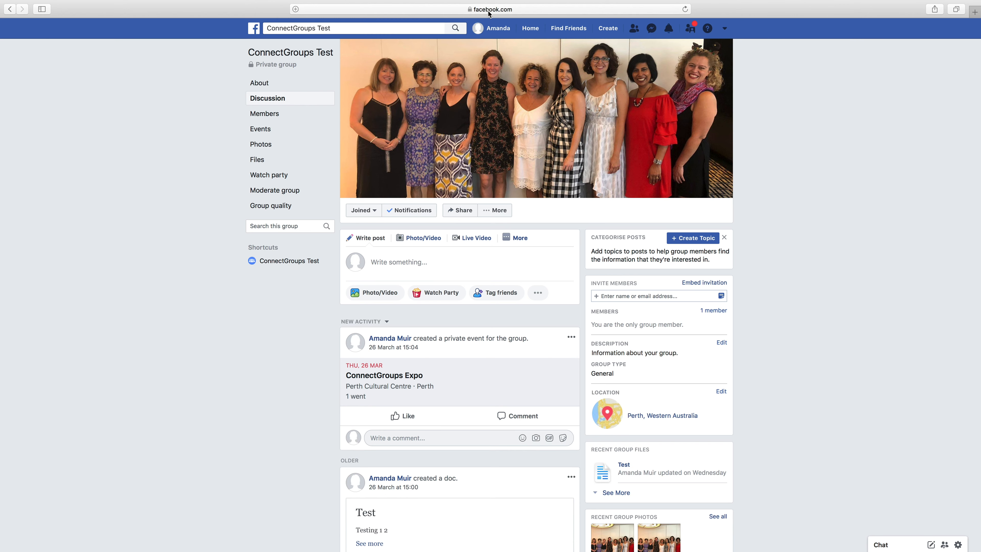
Show the group's full web address, and activate the invitation entry for new members' names or email addresses
left_click(498, 10)
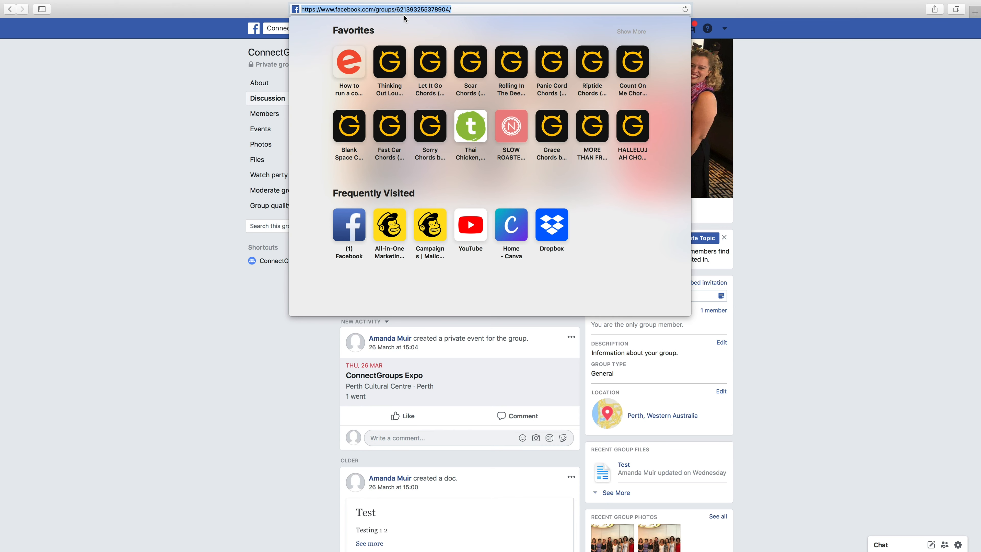
left_click(830, 85)
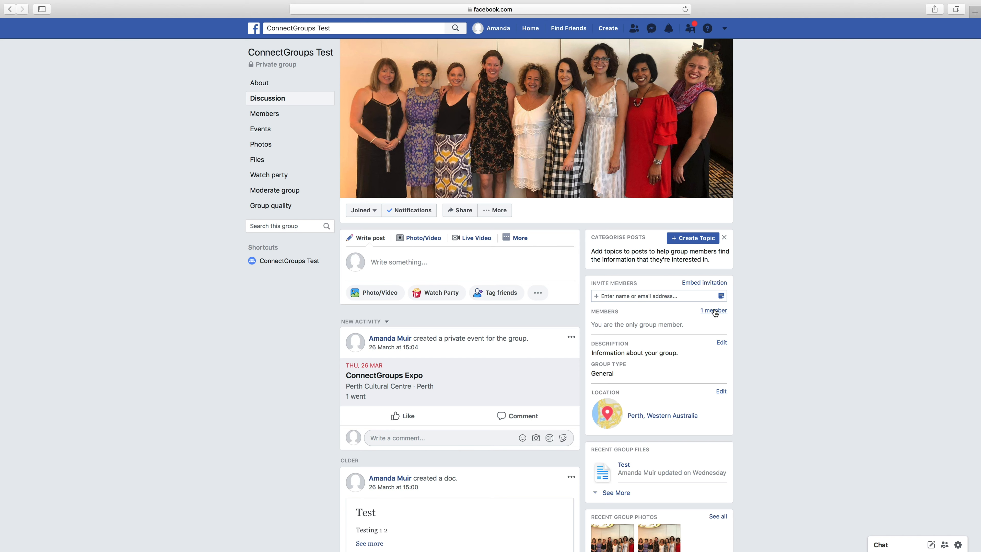
left_click(645, 297)
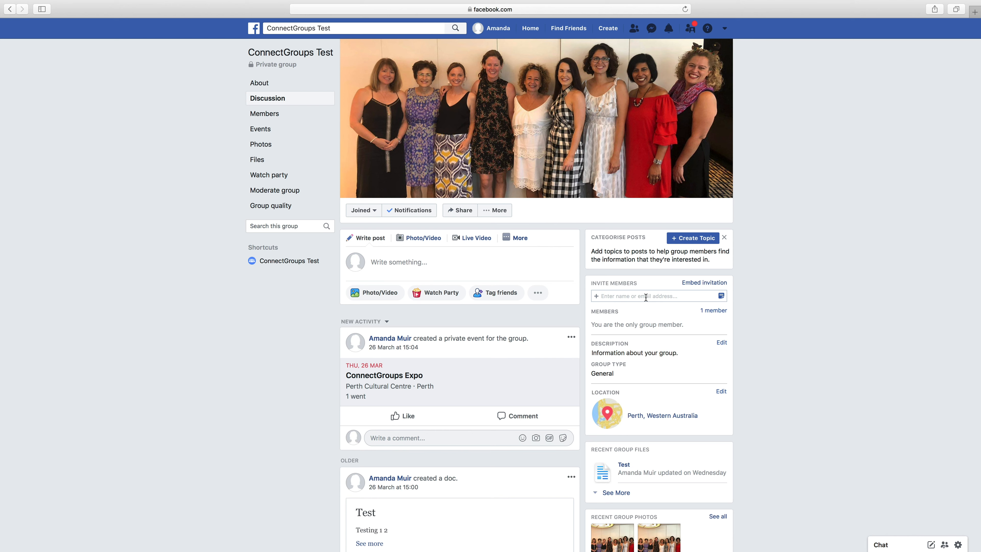